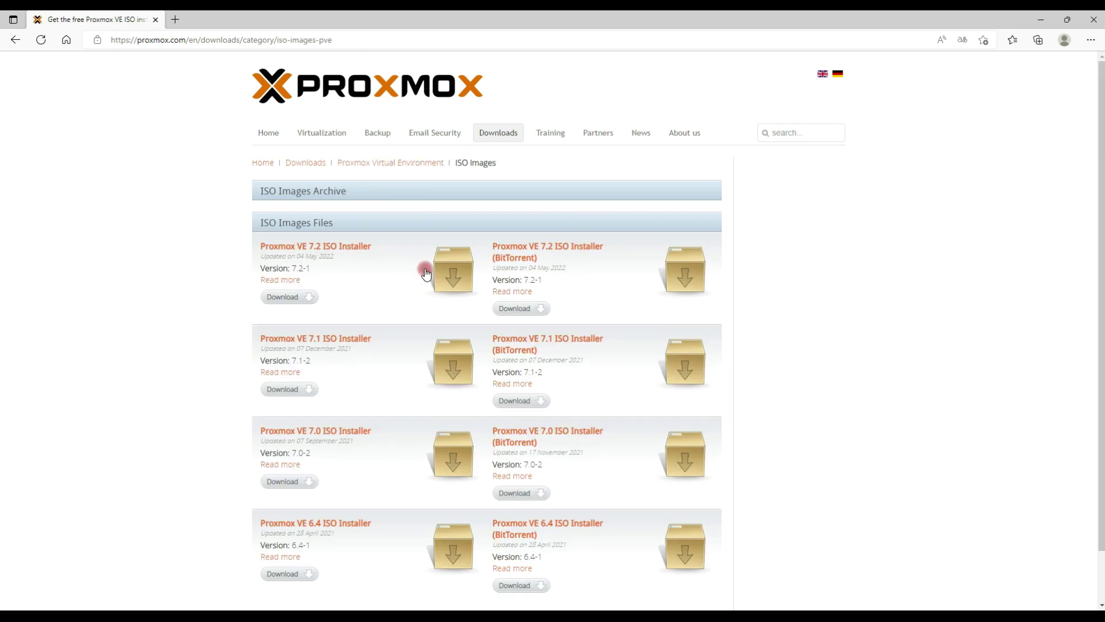
Step: Download the Proxmox VE 7.2 ISO installer and locate proxmox-ve_7.2-1.iso on disk
{"action": "left_click", "coordinate": [282, 299]}
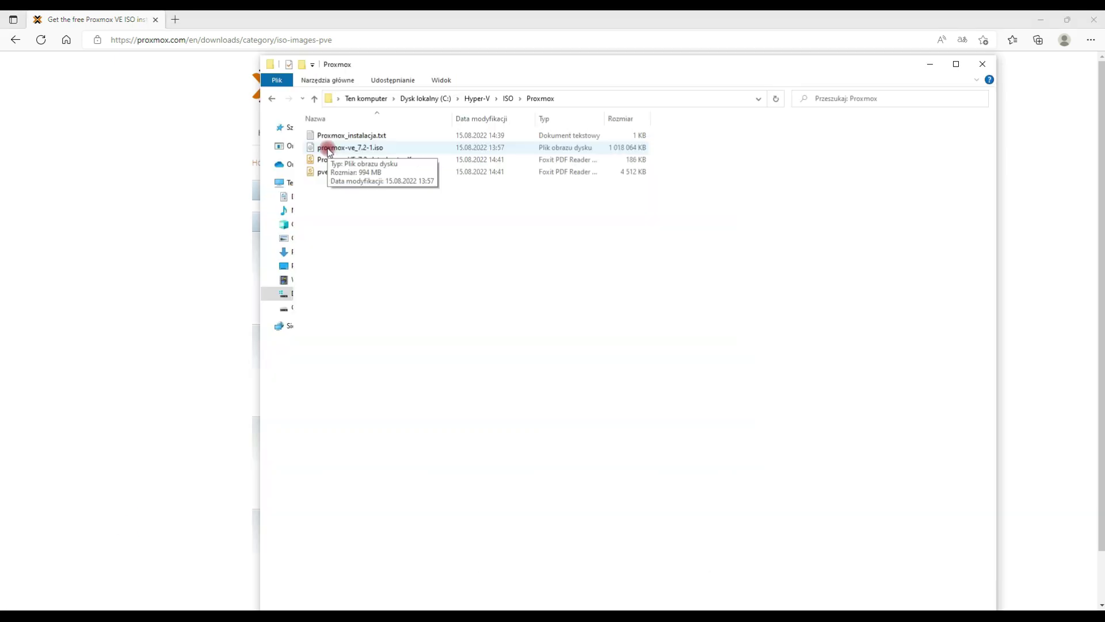
{"action": "left_click", "coordinate": [354, 149]}
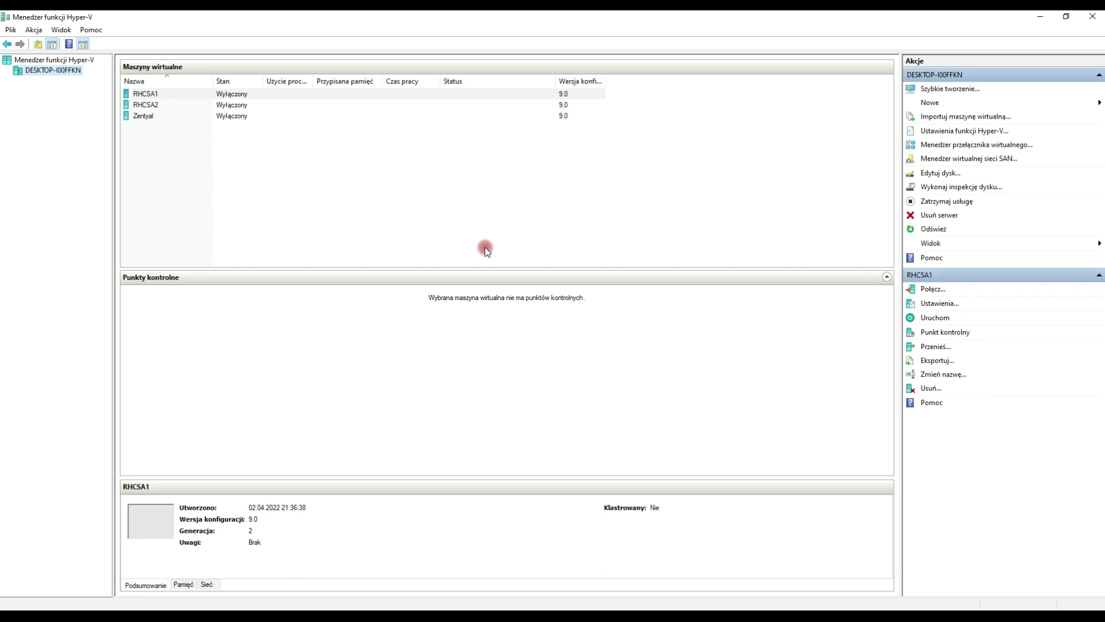
Step: Start a new VM named Proxmox in a custom location: Generation 2, 4096 MB memory, Internet network
{"action": "left_click", "coordinate": [929, 103]}
{"action": "left_click", "coordinate": [1033, 102]}
{"action": "key", "text": "Return"}
{"action": "type", "text": "Proxmox"}
{"action": "left_click", "coordinate": [547, 313]}
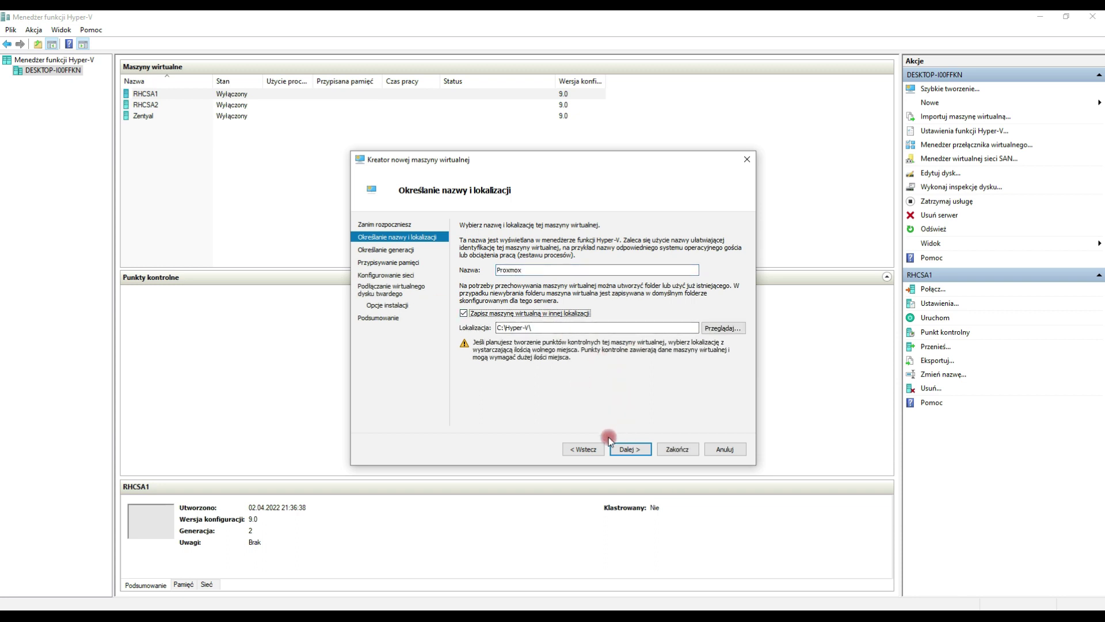
{"action": "left_click", "coordinate": [627, 449]}
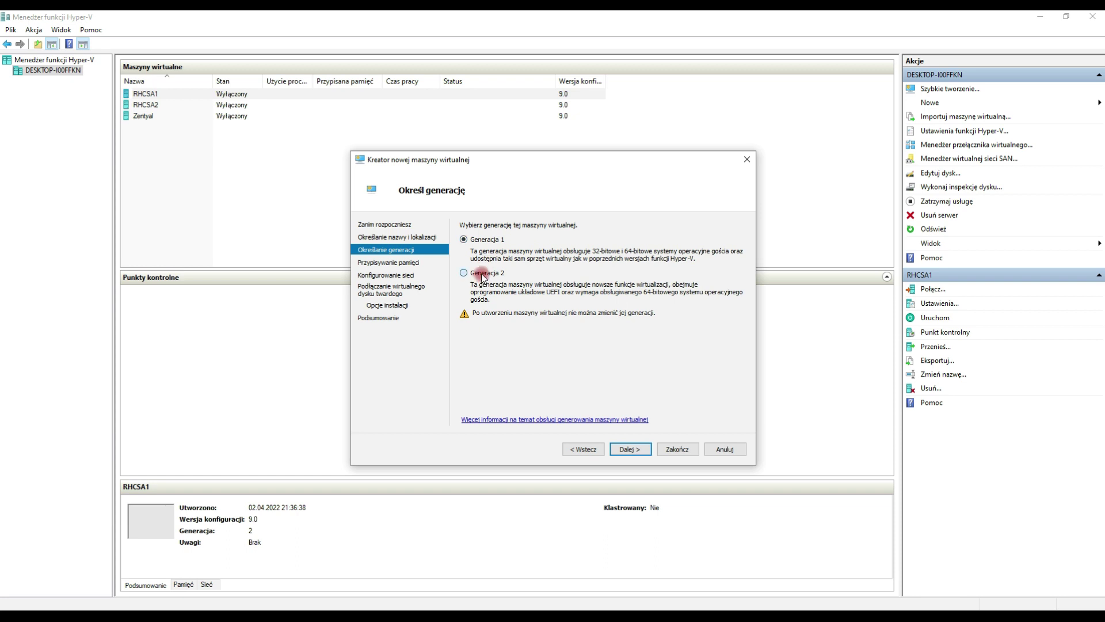
{"action": "left_click", "coordinate": [483, 274]}
{"action": "left_click", "coordinate": [633, 451]}
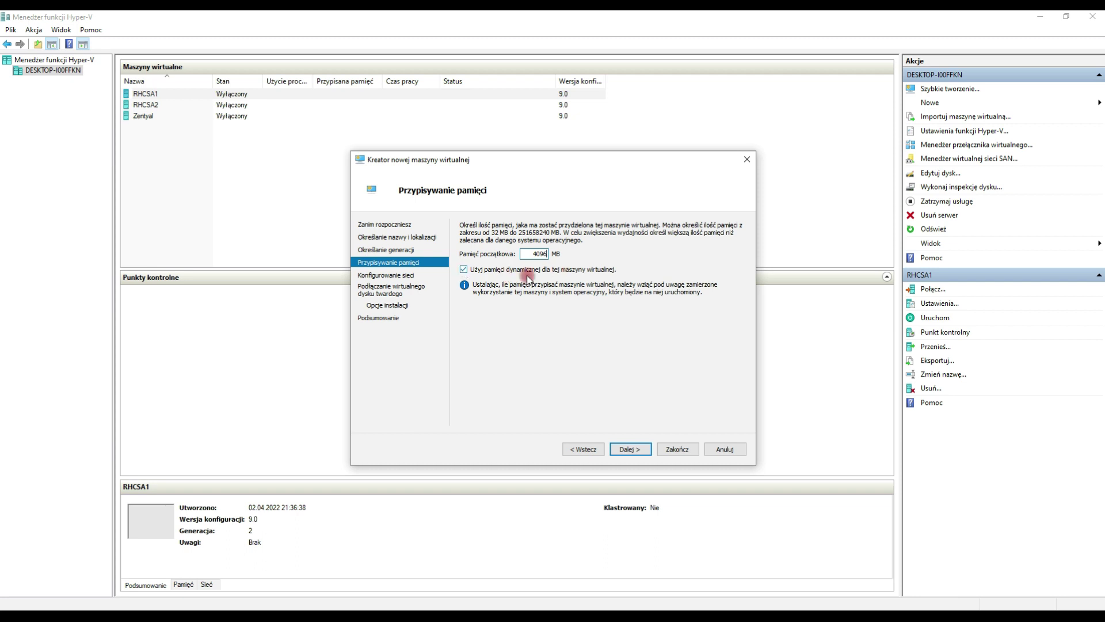
{"action": "left_click", "coordinate": [623, 449]}
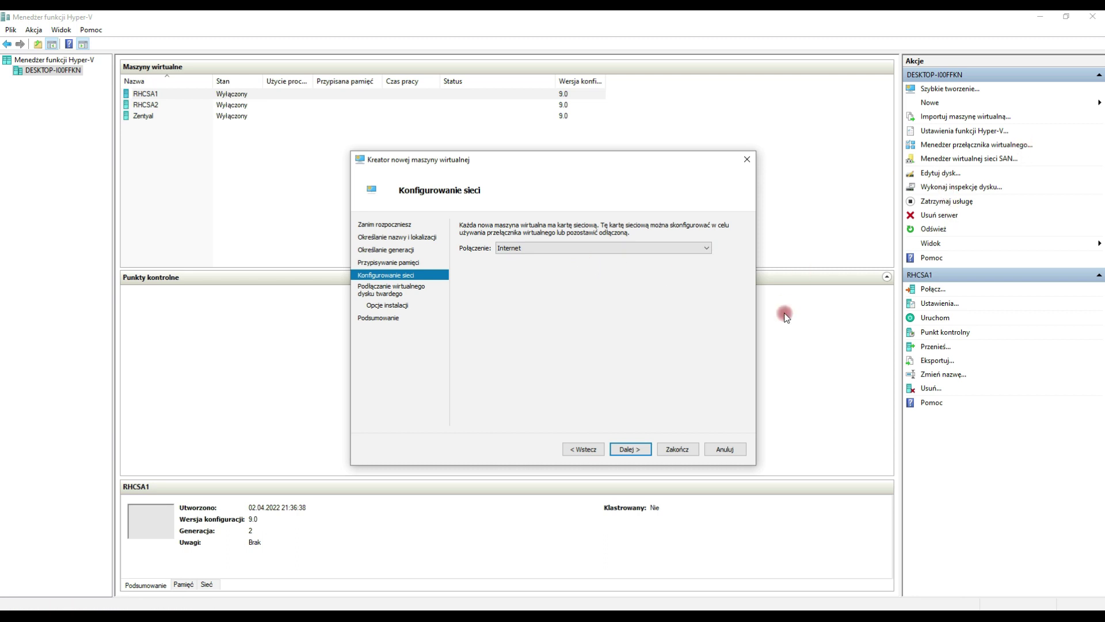
{"action": "left_click", "coordinate": [629, 449]}
Step: Give it a 60 GB disk, attach the Proxmox ISO as boot image, and finish the wizard
{"action": "type", "text": "60"}
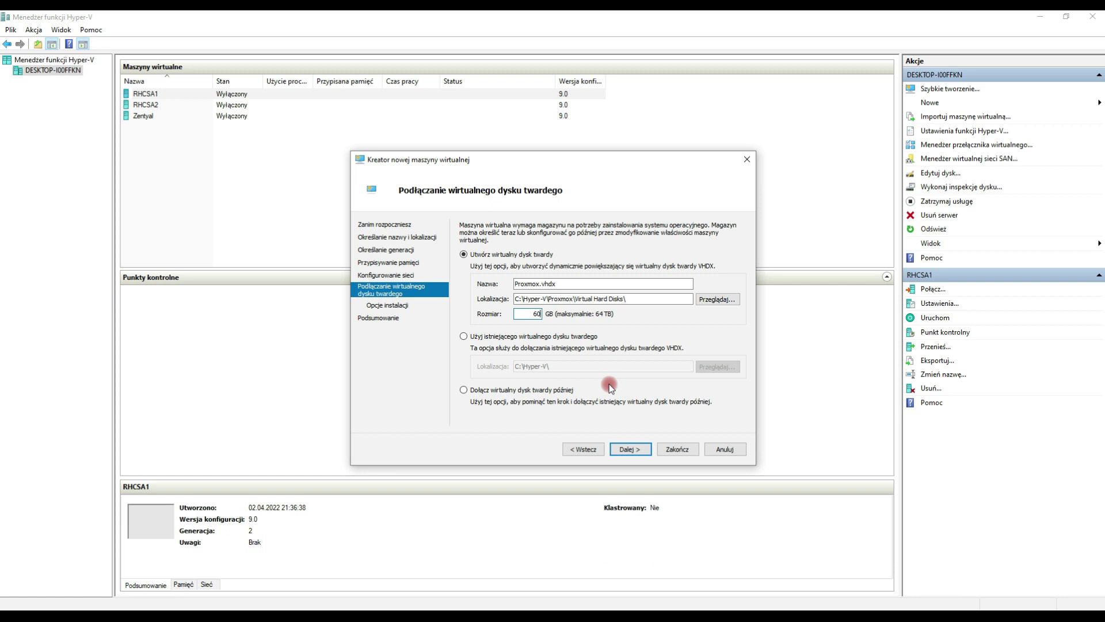
{"action": "left_click", "coordinate": [630, 449]}
{"action": "left_click", "coordinate": [516, 263]}
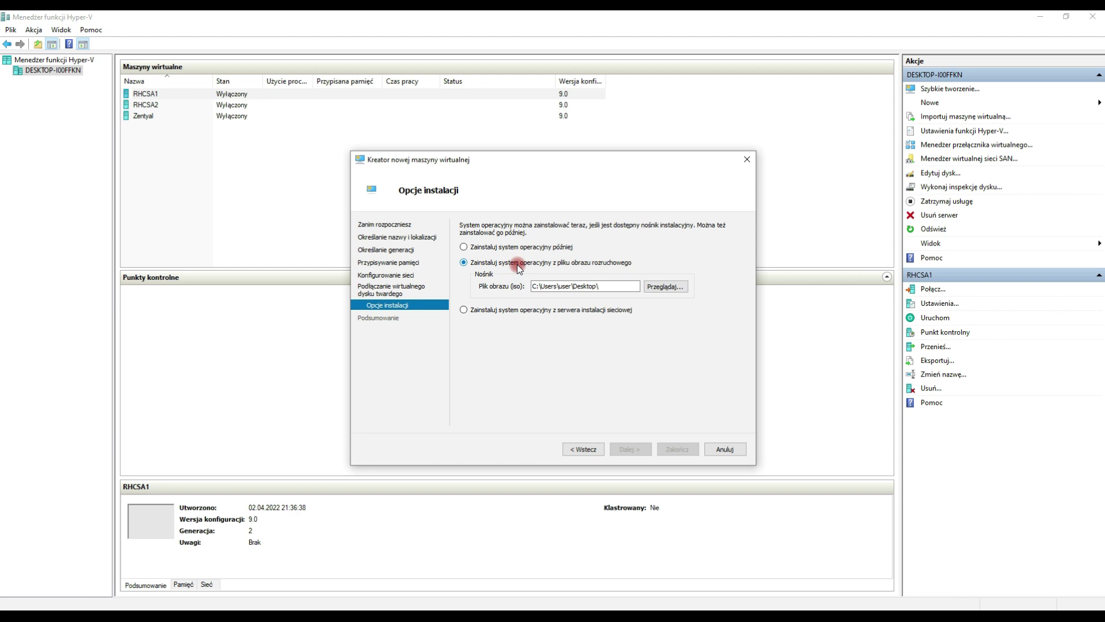
{"action": "left_click", "coordinate": [664, 286]}
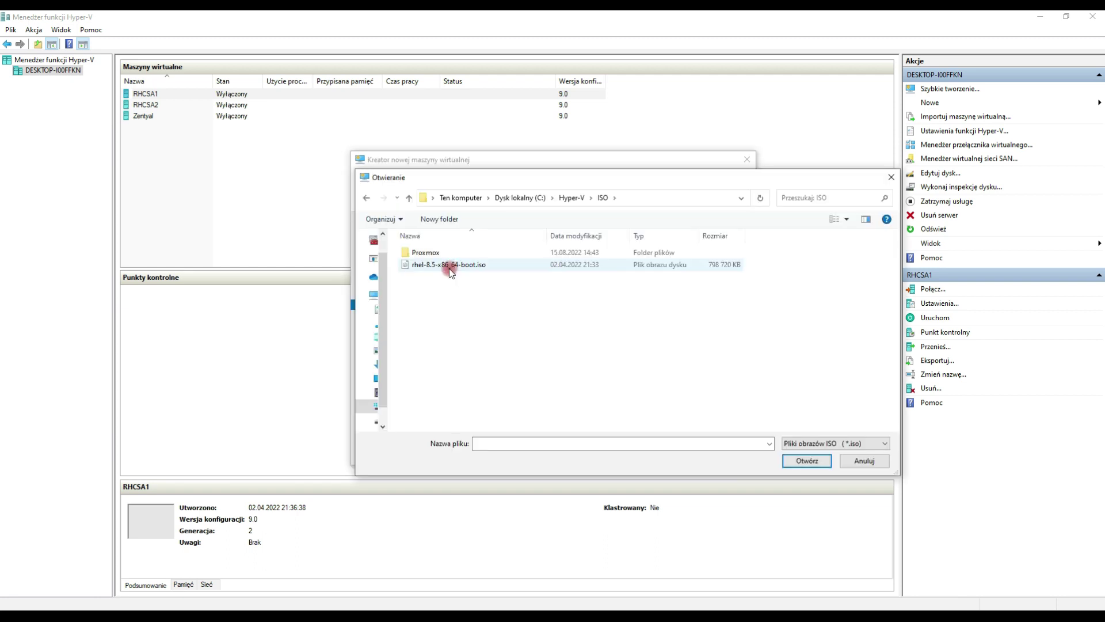
{"action": "double_click", "coordinate": [429, 254]}
{"action": "left_click_drag", "start_coordinate": [561, 286], "coordinate": [705, 291]}
{"action": "left_click", "coordinate": [630, 449]}
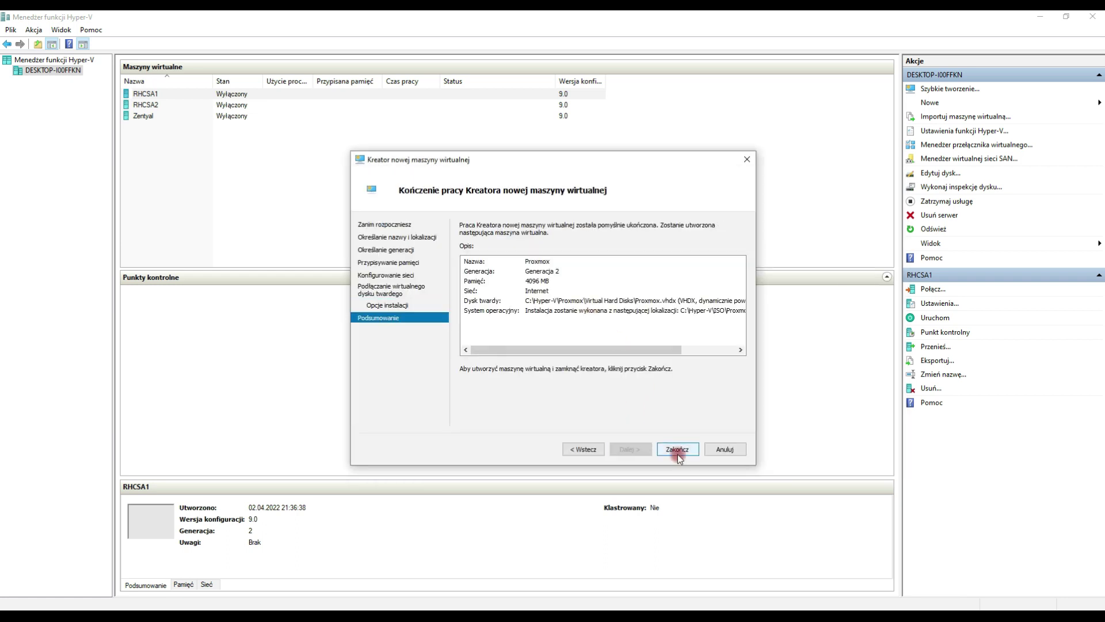
{"action": "left_click", "coordinate": [677, 449]}
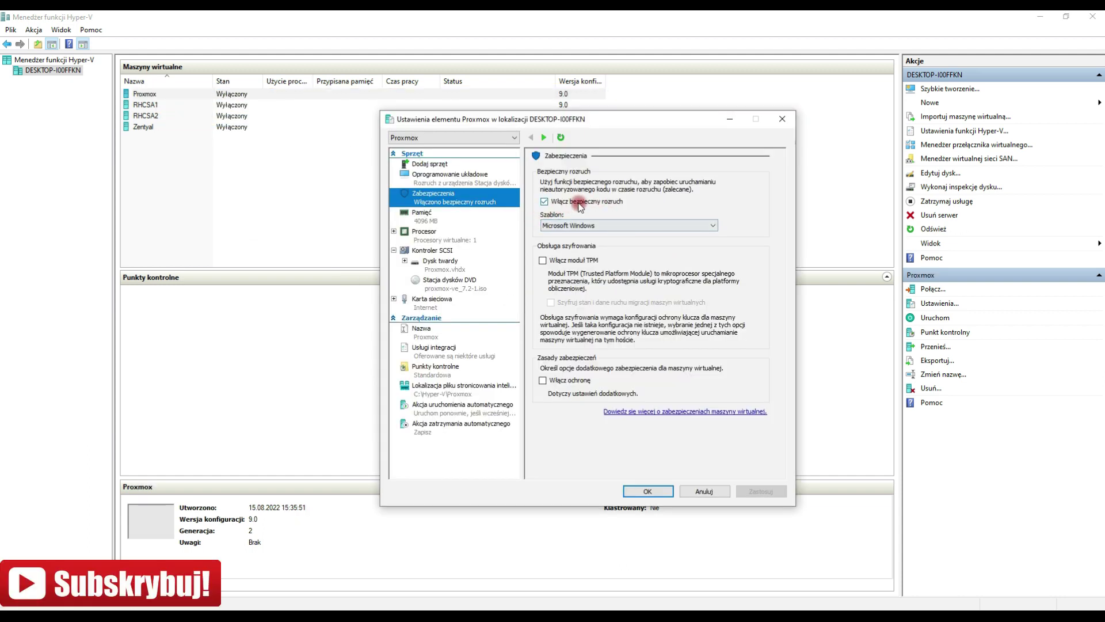
Step: Disable Secure Boot and checkpoints, set 4 virtual processors, and save the Proxmox VM settings
{"action": "left_click", "coordinate": [582, 203]}
{"action": "left_click", "coordinate": [446, 234]}
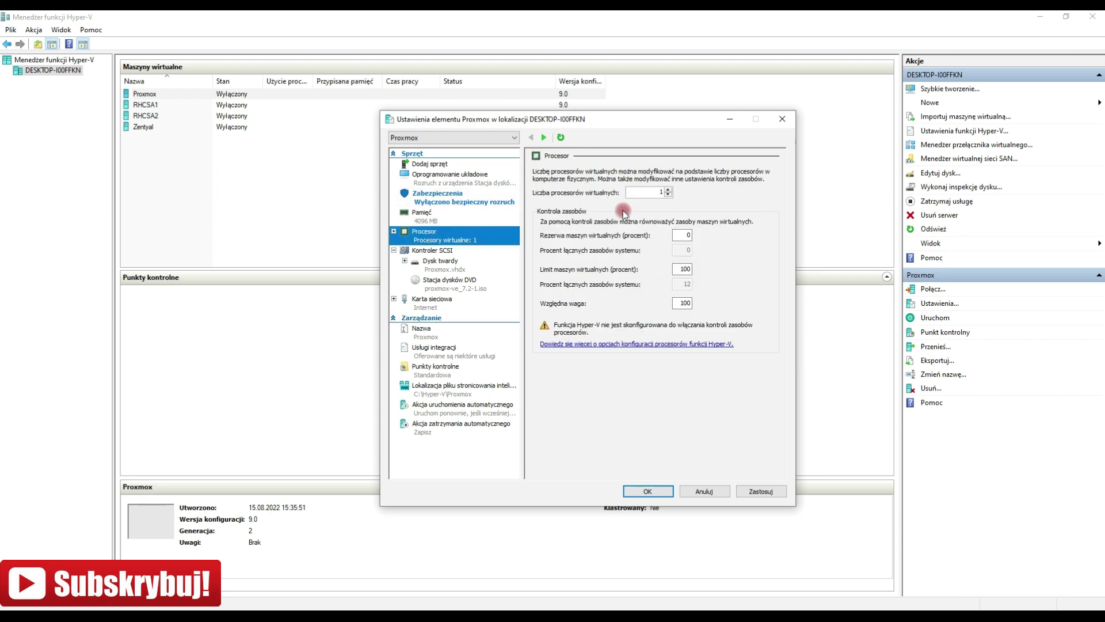
{"action": "double_click", "coordinate": [654, 196]}
{"action": "type", "text": "4"}
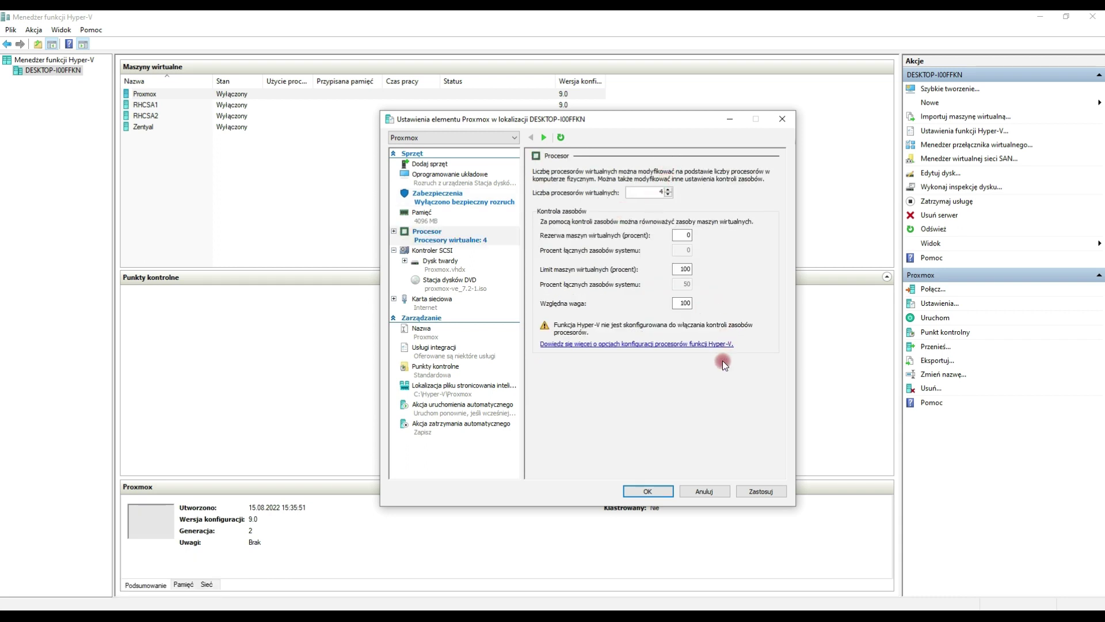
{"action": "left_click", "coordinate": [429, 371]}
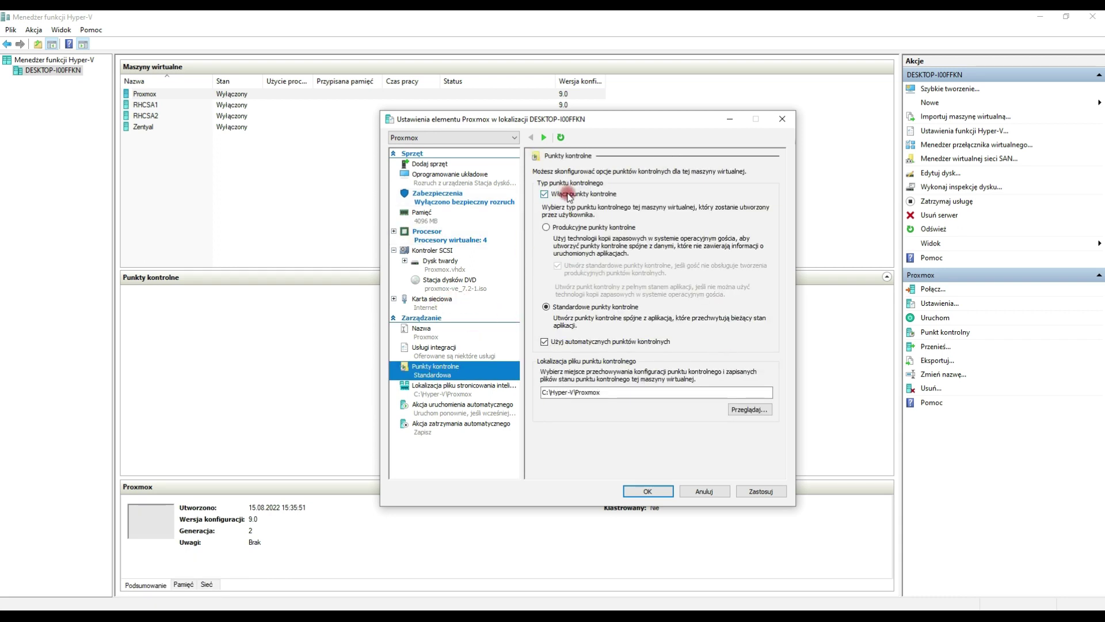
{"action": "left_click", "coordinate": [544, 194]}
{"action": "left_click", "coordinate": [761, 490]}
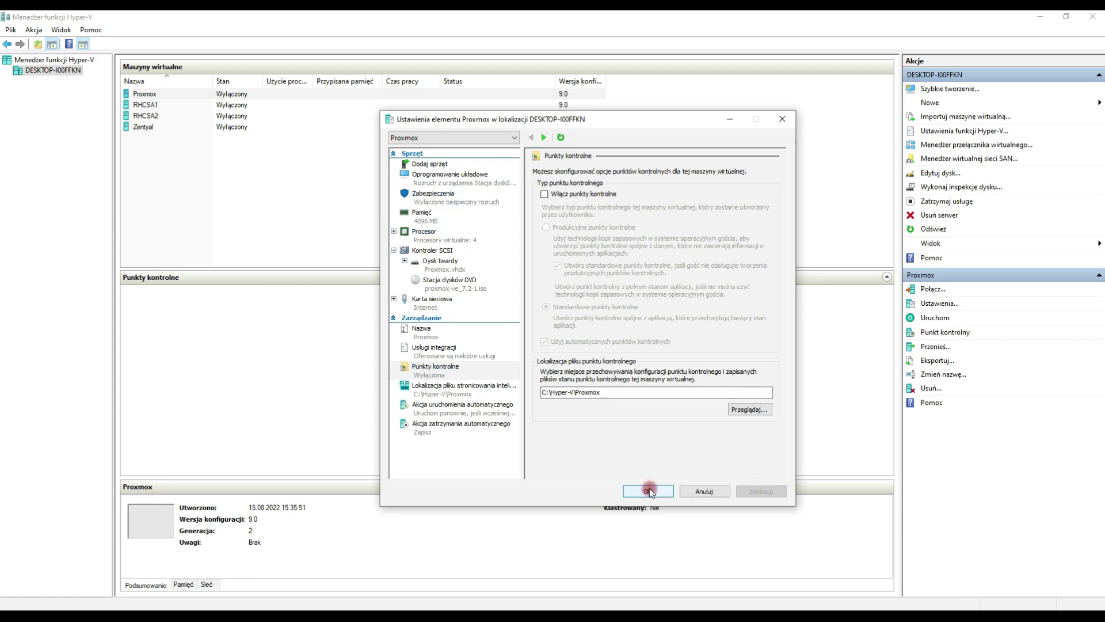
{"action": "left_click", "coordinate": [648, 491]}
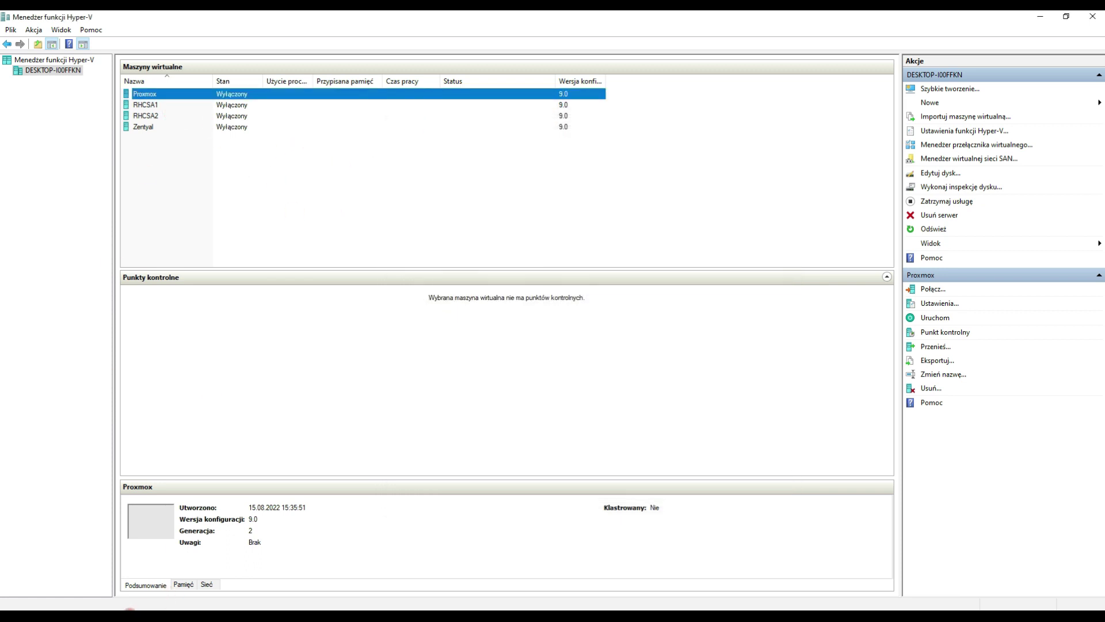
{"action": "left_click", "coordinate": [138, 615]}
Step: Open an administrator PowerShell beside the notes and run get-vm Proxmox
{"action": "key", "text": "alt+F4"}
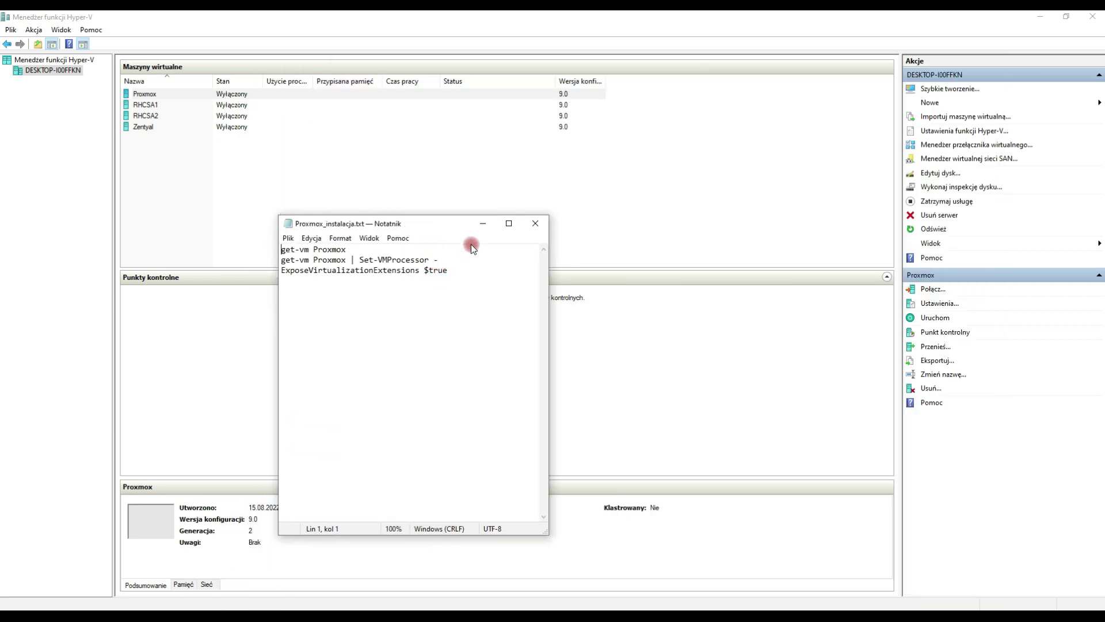
{"action": "left_click_drag", "start_coordinate": [549, 333], "coordinate": [788, 333]}
{"action": "left_click_drag", "start_coordinate": [605, 259], "coordinate": [274, 261]}
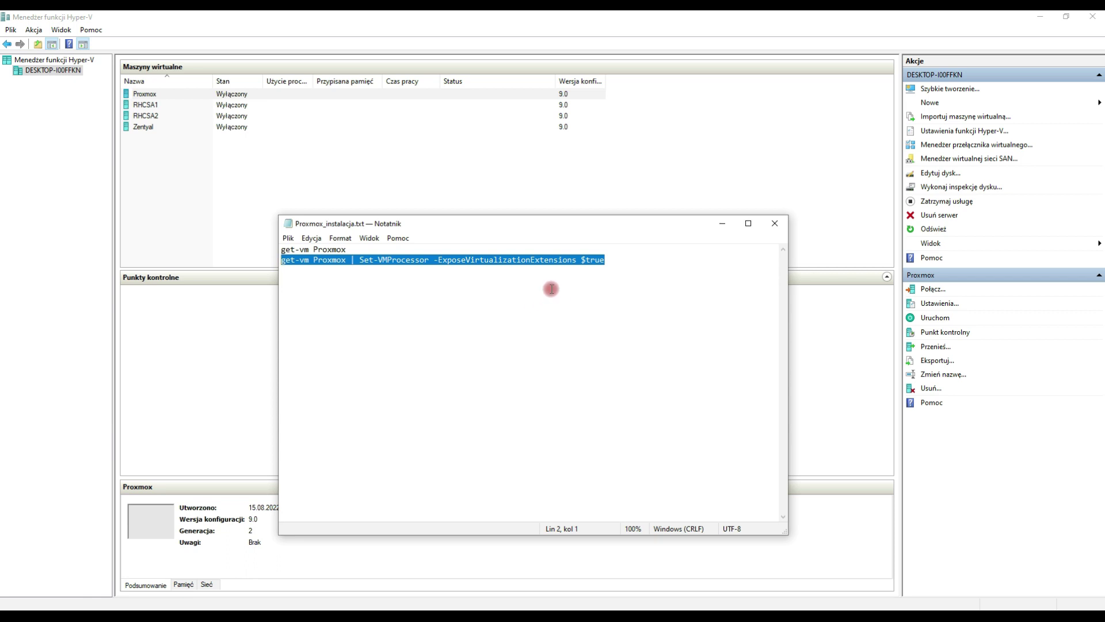
{"action": "left_click", "coordinate": [703, 601]}
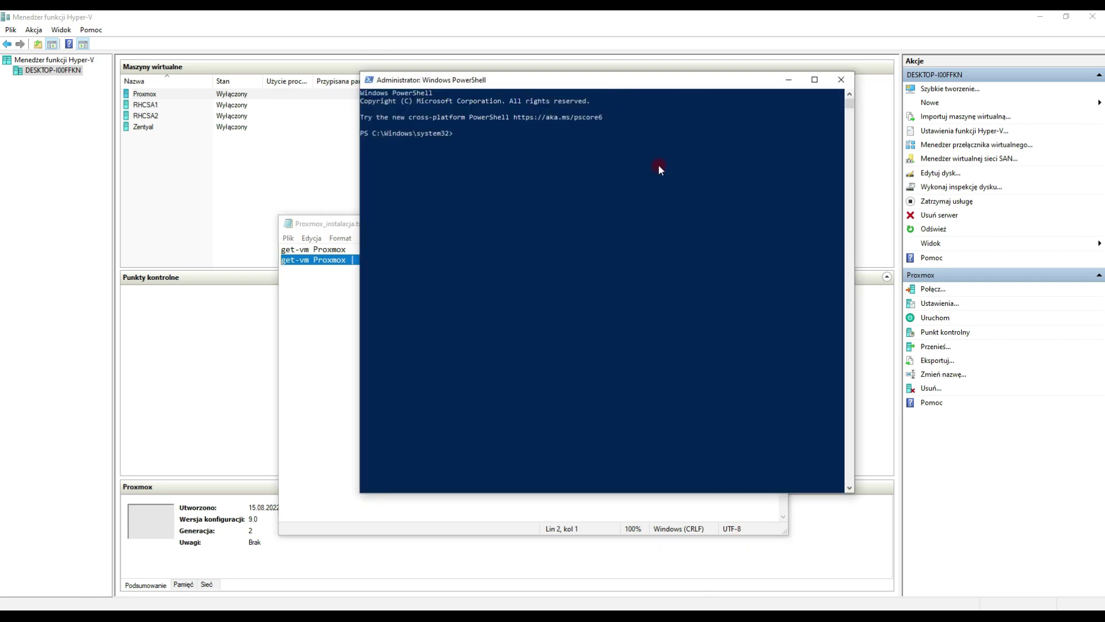
{"action": "left_click_drag", "start_coordinate": [638, 92], "coordinate": [797, 108]}
{"action": "left_click_drag", "start_coordinate": [476, 224], "coordinate": [276, 222]}
{"action": "left_click", "coordinate": [692, 184]}
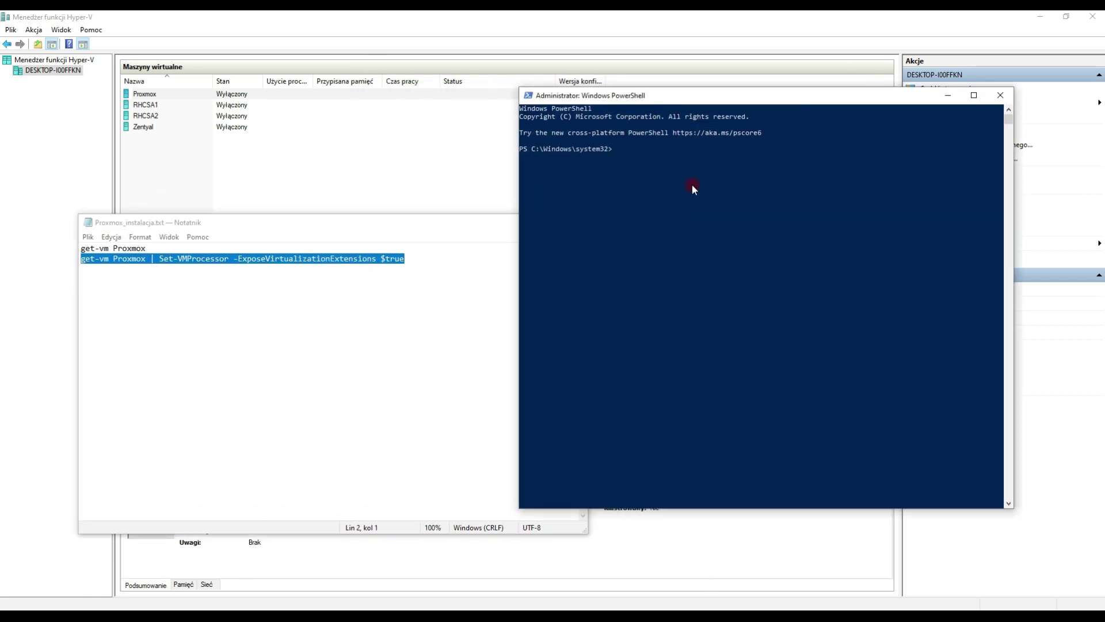
{"action": "type", "text": "get-vm Proxmox"}
{"action": "key", "text": "Return"}
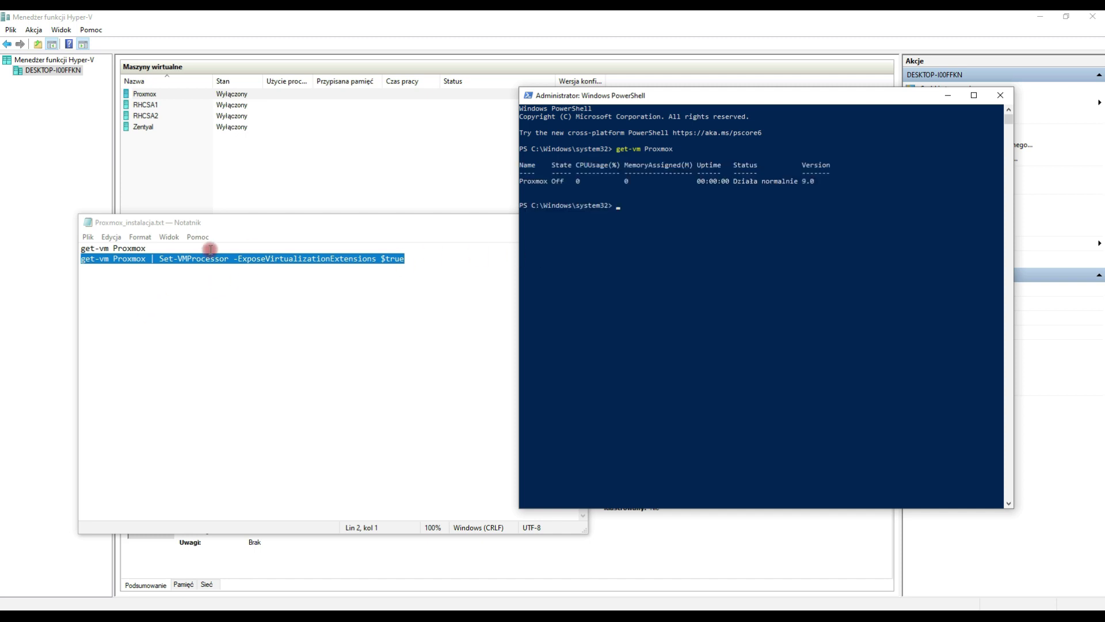
Step: Run get-vm Proxmox | Set-VMProcessor -ExposeVirtualizationExtensions $true, then close PowerShell and the notes
{"action": "left_click", "coordinate": [201, 258]}
{"action": "left_click_drag", "start_coordinate": [150, 264], "coordinate": [421, 269]}
{"action": "key", "text": "ctrl+c"}
{"action": "left_click", "coordinate": [720, 247]}
{"action": "key", "text": "Up"}
{"action": "key", "text": "ctrl+v"}
{"action": "key", "text": "Return"}
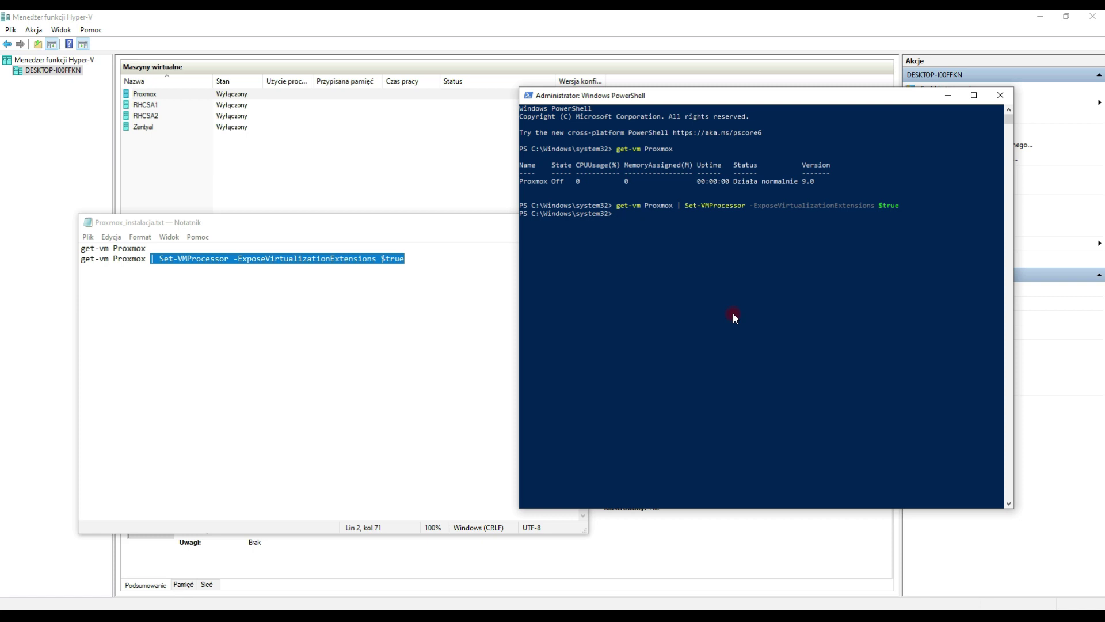
{"action": "left_click", "coordinate": [1001, 95]}
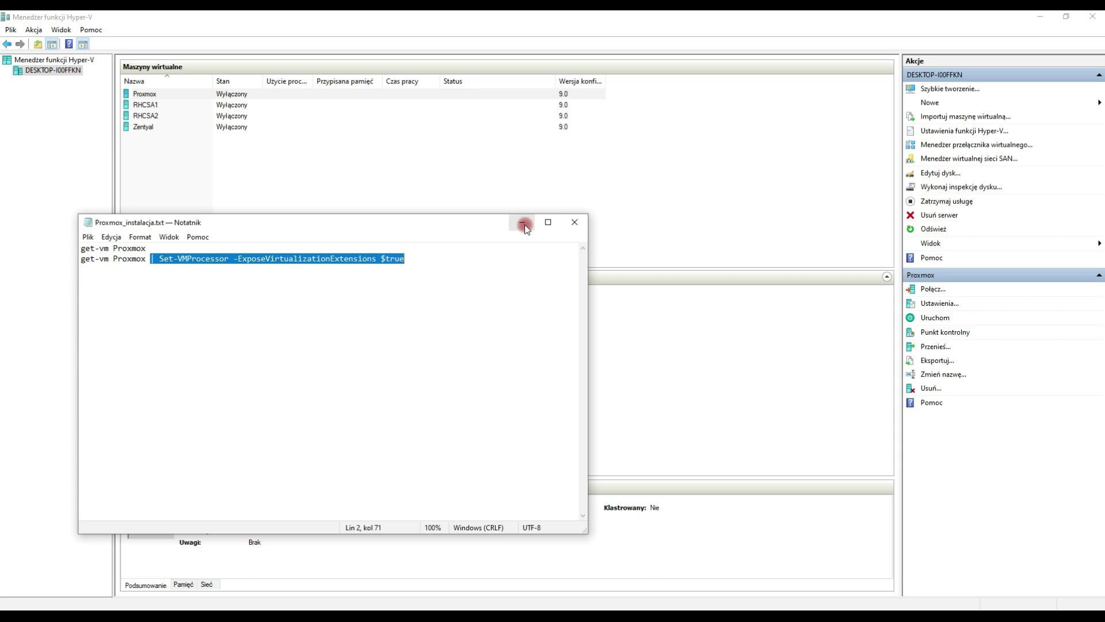
{"action": "left_click", "coordinate": [575, 223]}
Step: Connect to and start the Proxmox VM, boot Install Proxmox VE, and accept the EULA
{"action": "key", "text": "Return"}
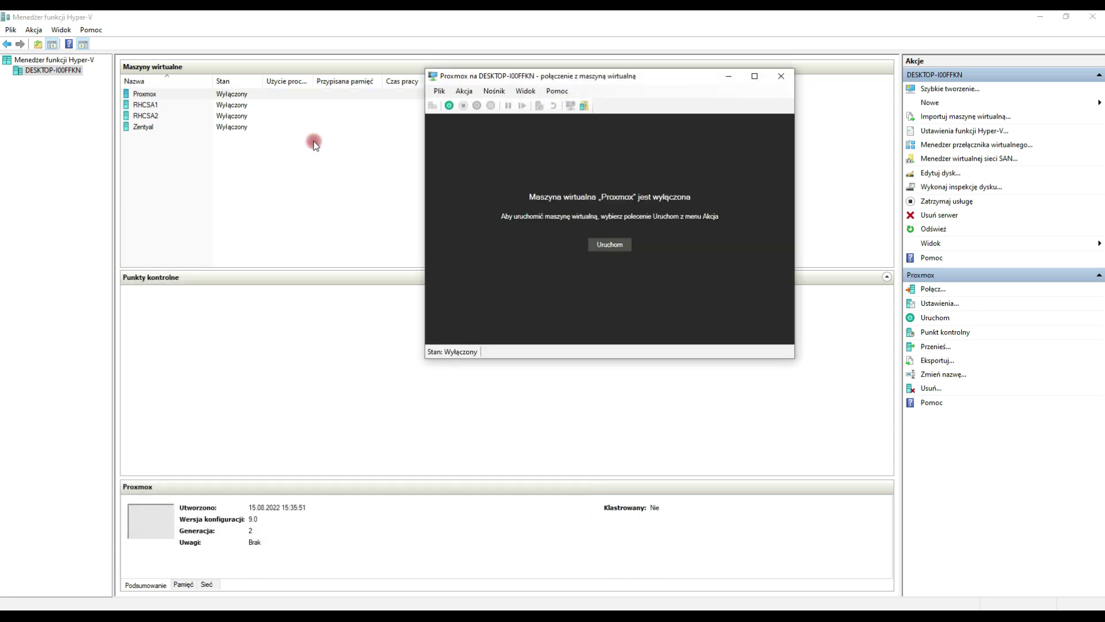
{"action": "left_click", "coordinate": [611, 247]}
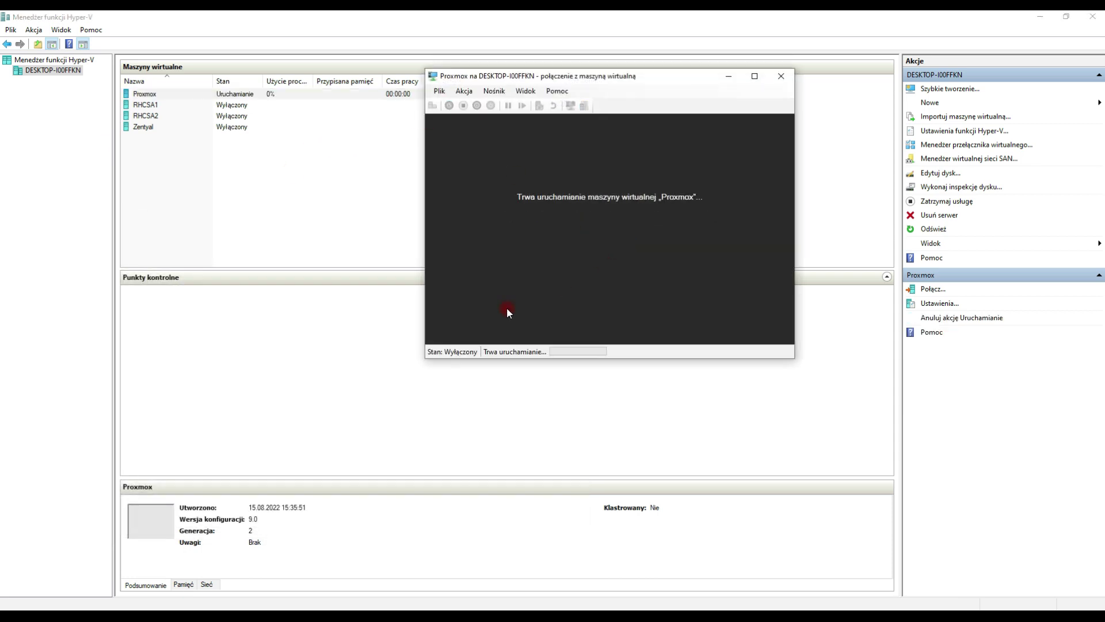
{"action": "left_click_drag", "start_coordinate": [762, 77], "coordinate": [593, 72]}
{"action": "key", "text": "Return"}
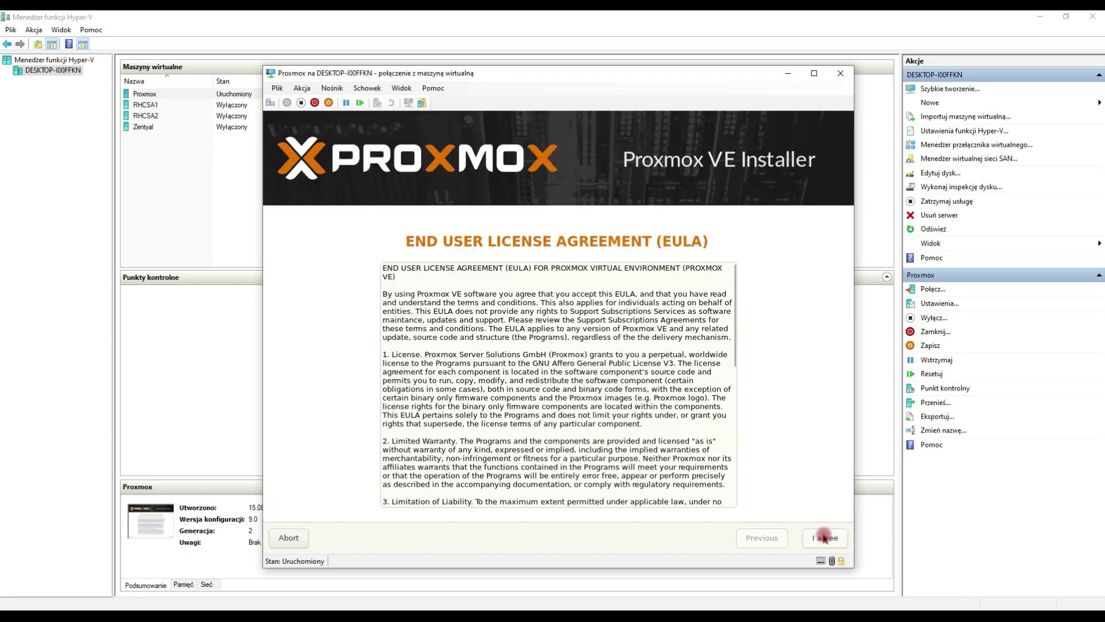
{"action": "left_click", "coordinate": [822, 537]}
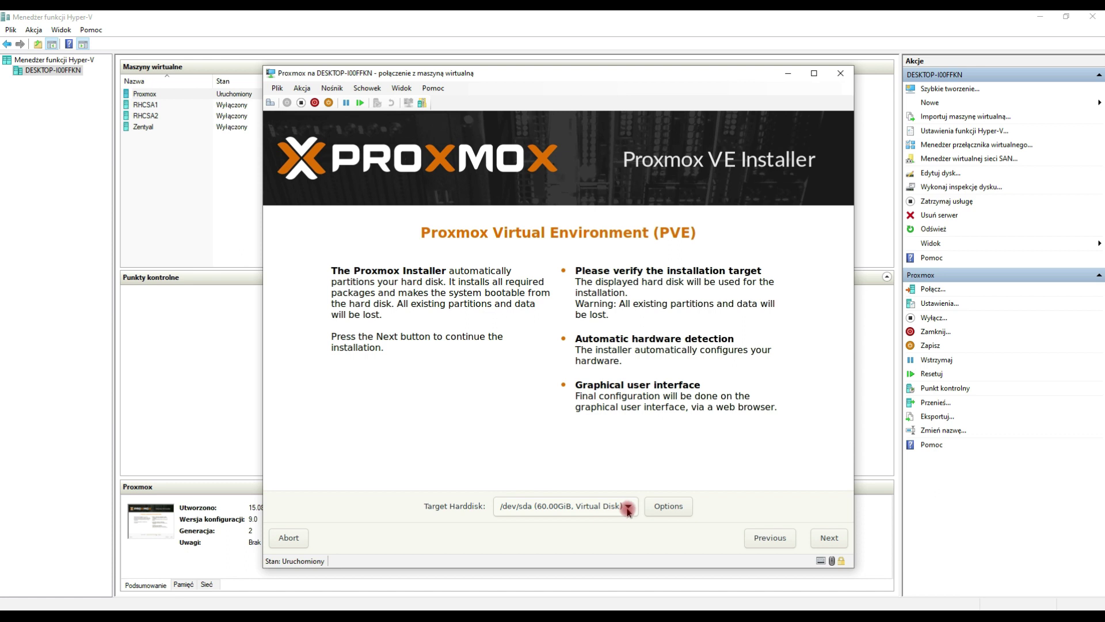
Step: Keep the /dev/sda 60 GiB target disk and set the country to Poland
{"action": "left_click", "coordinate": [821, 537]}
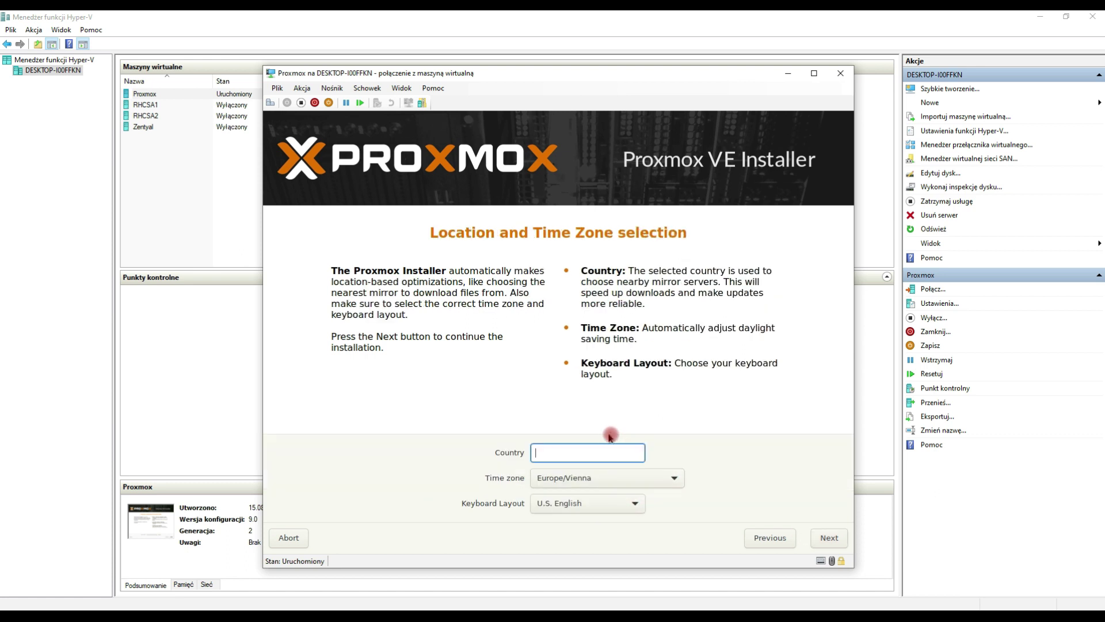
{"action": "type", "text": "pol"}
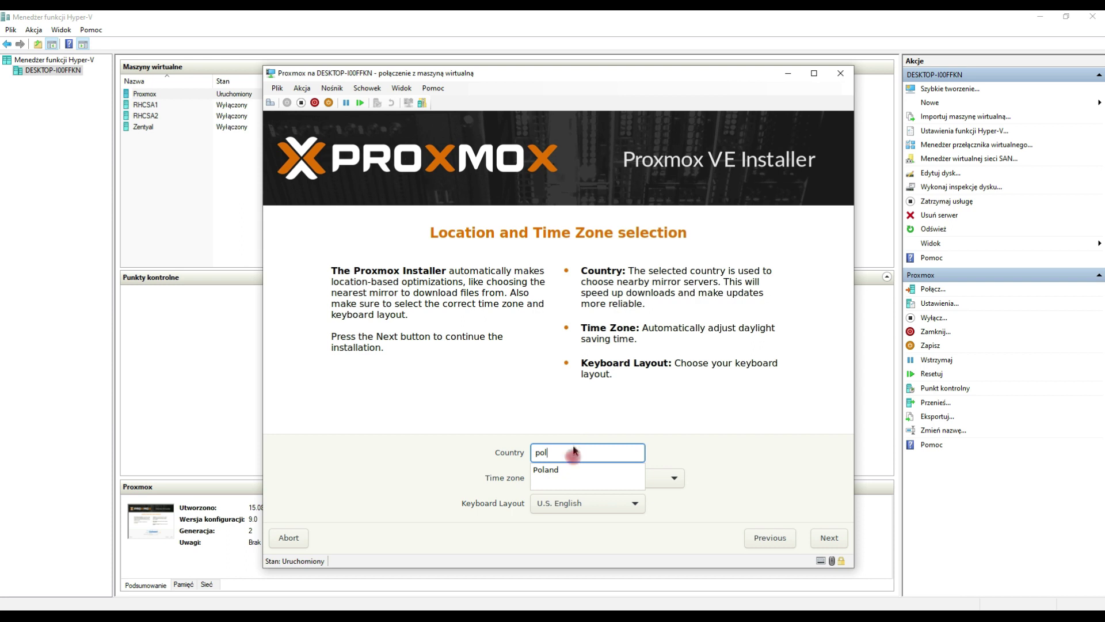
{"action": "left_click", "coordinate": [575, 469]}
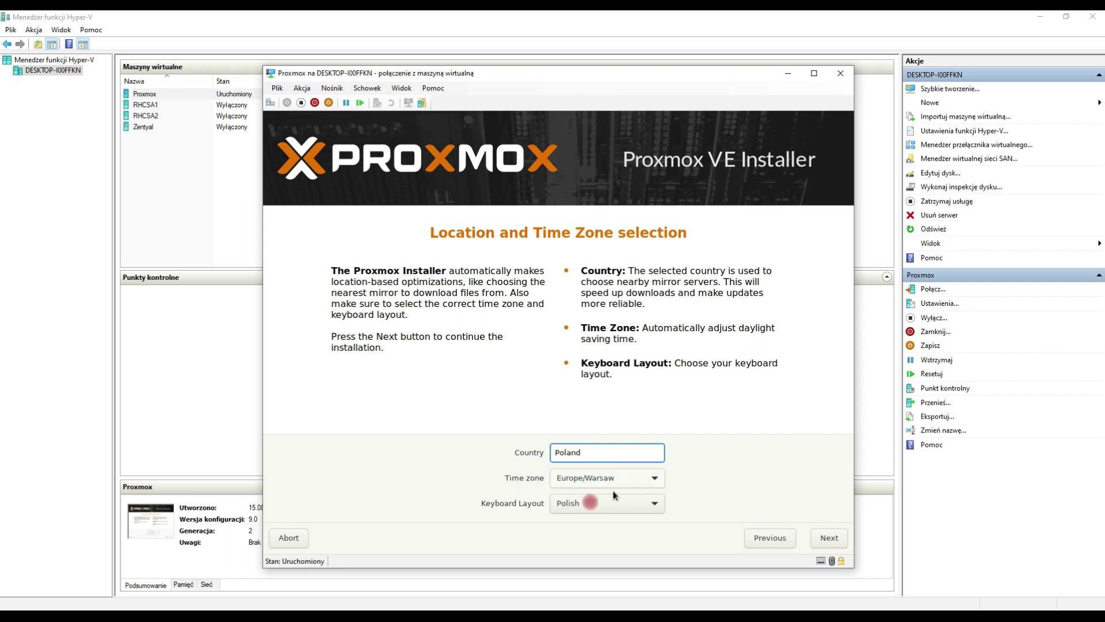
{"action": "left_click", "coordinate": [829, 537]}
Step: Enter the root password twice and the administrator e-mail address
{"action": "left_click", "coordinate": [580, 439]}
{"action": "type", "text": "*********"}
{"action": "key", "text": "Tab"}
{"action": "type", "text": "*********"}
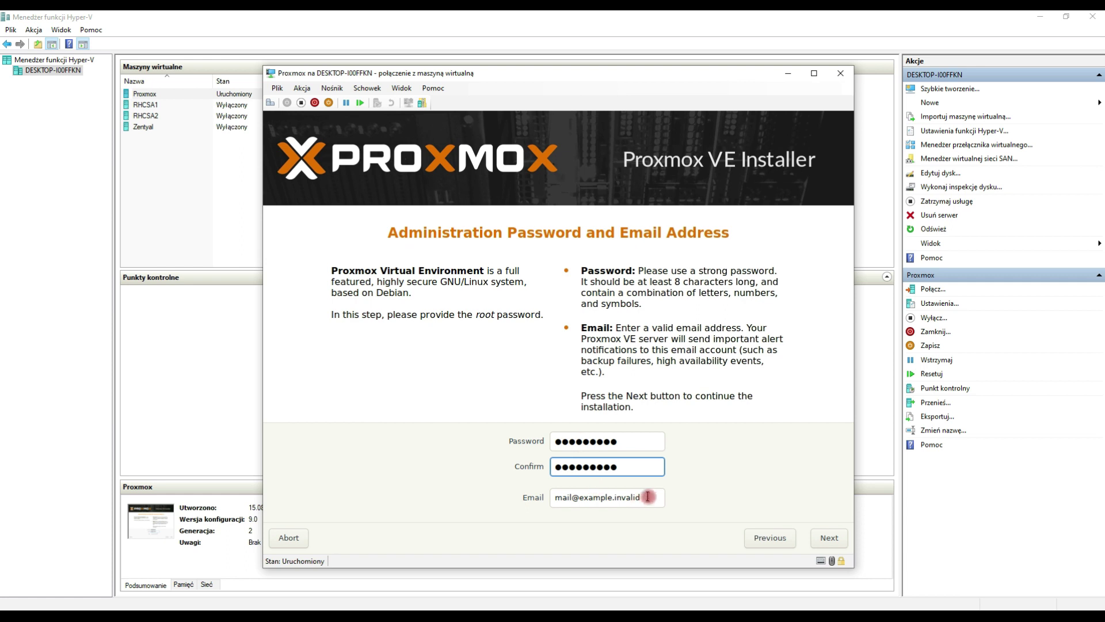
{"action": "left_click", "coordinate": [648, 496]}
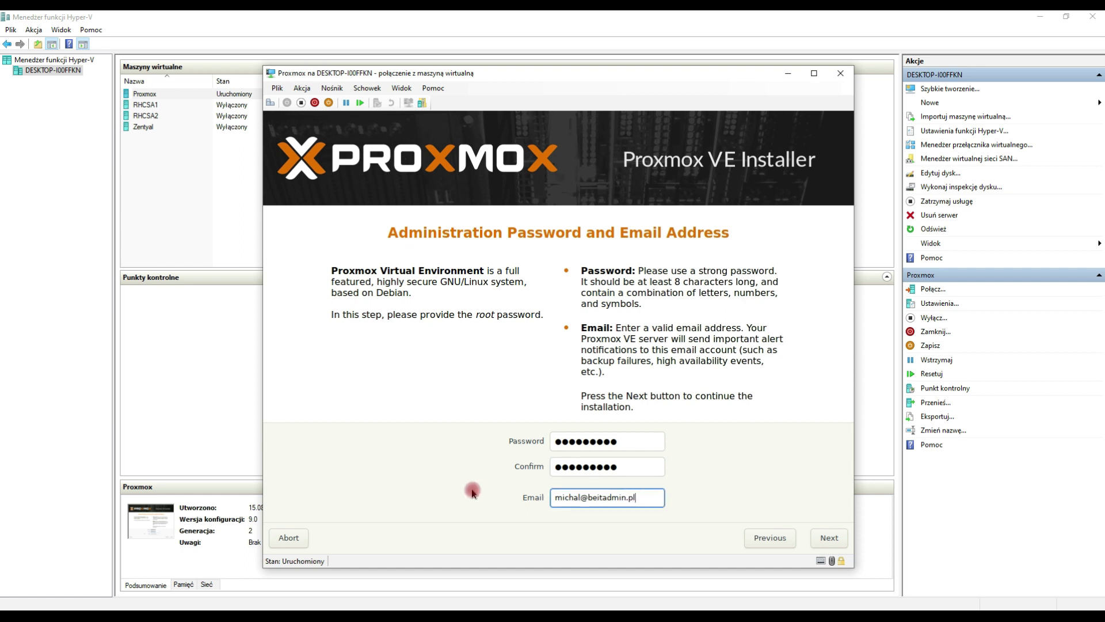
{"action": "left_click", "coordinate": [829, 538]}
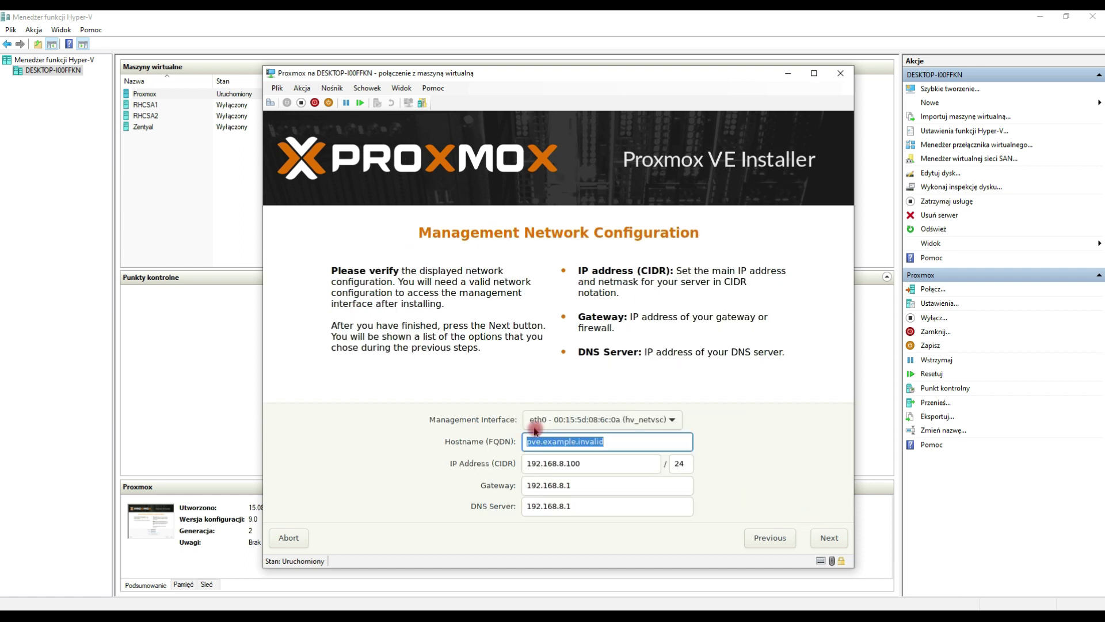
Step: Set the hostname to proxmox.beitadmin.pl, review the summary, and start installing
{"action": "type", "text": "proxmox.beitadmin.pl"}
{"action": "left_click", "coordinate": [586, 466]}
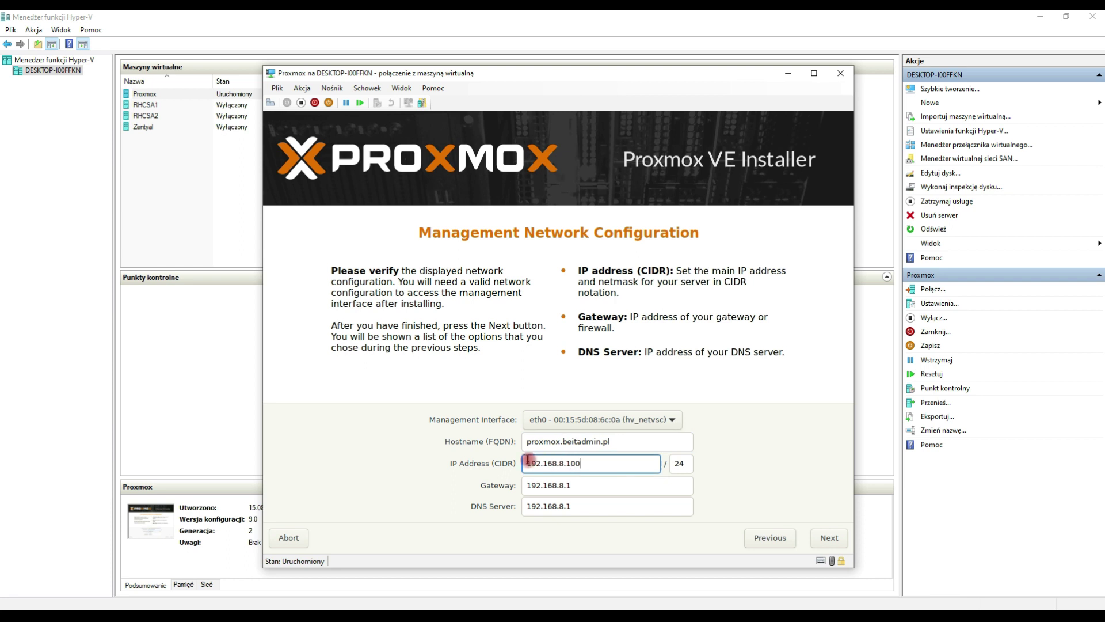
{"action": "left_click", "coordinate": [825, 538]}
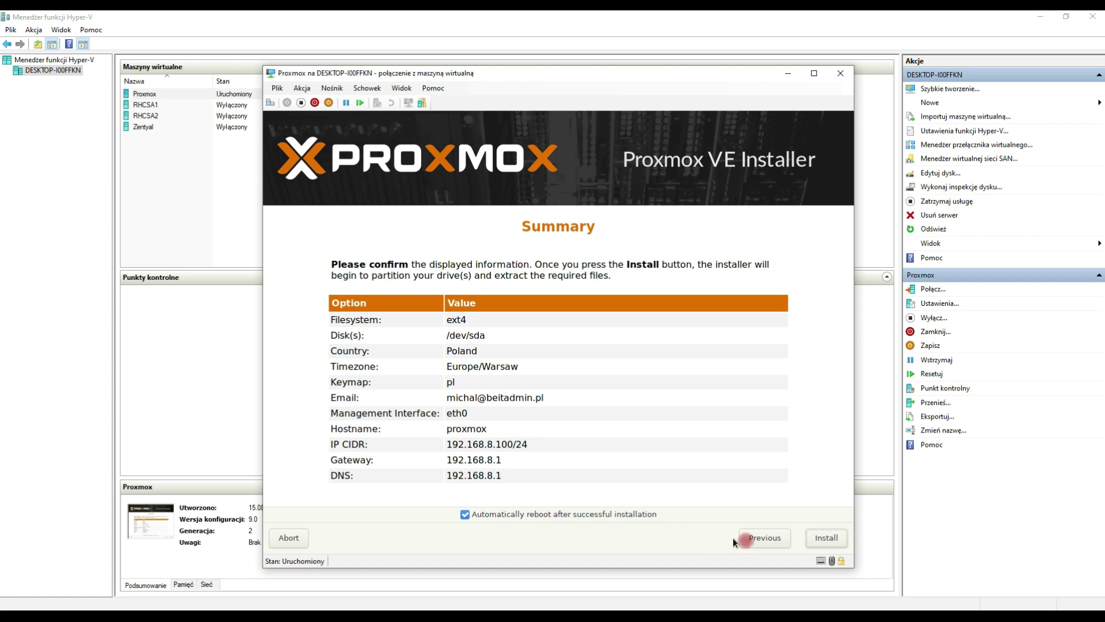
{"action": "left_click", "coordinate": [827, 538]}
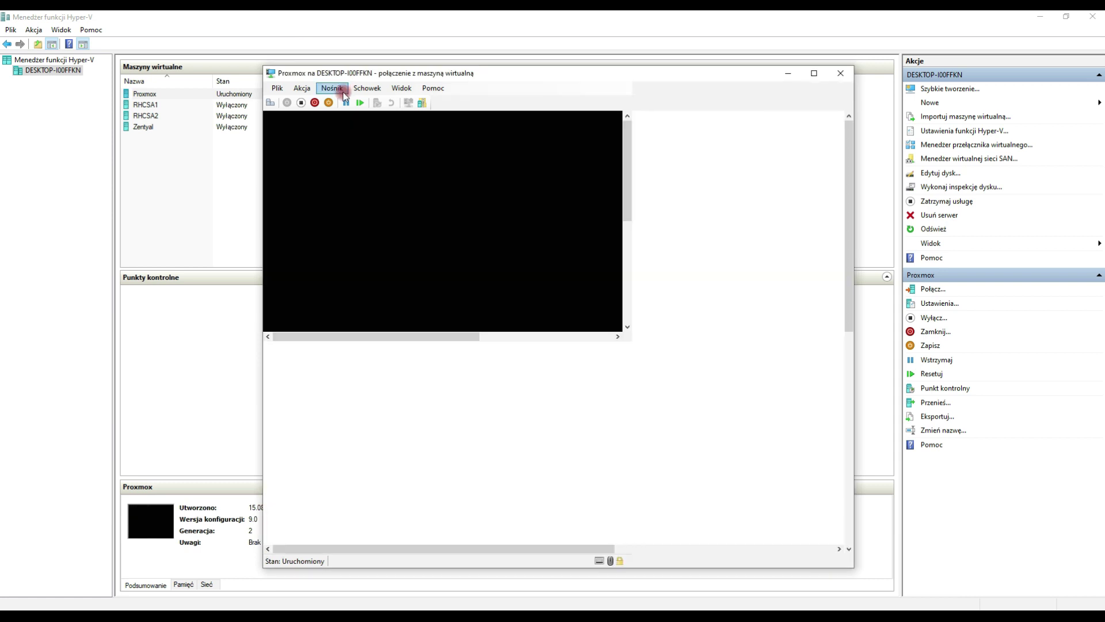
Step: Eject the installer ISO from the DVD drive and boot the installed Proxmox VE entry
{"action": "left_click", "coordinate": [344, 92]}
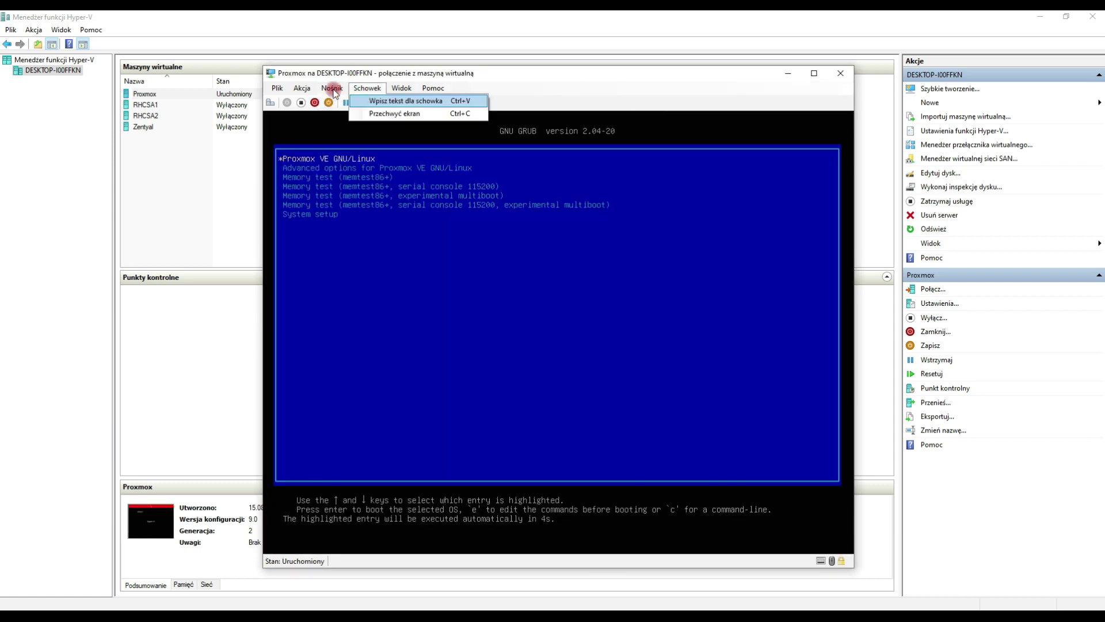
{"action": "mouse_move", "coordinate": [403, 100]}
{"action": "left_click", "coordinate": [484, 99]}
{"action": "key", "text": "Return"}
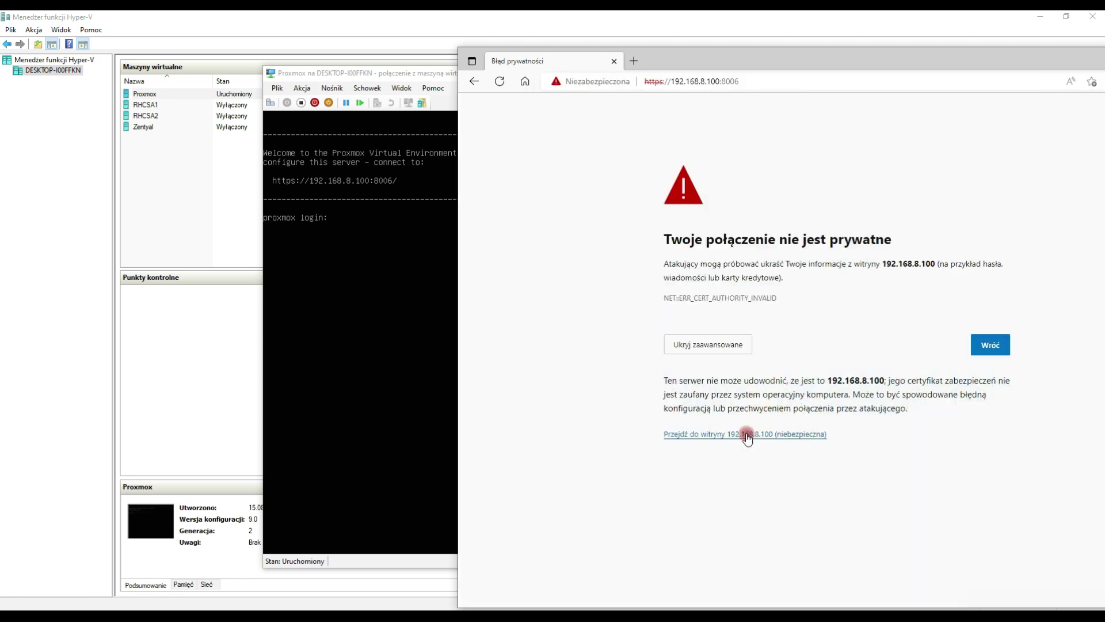
{"action": "left_click", "coordinate": [747, 431]}
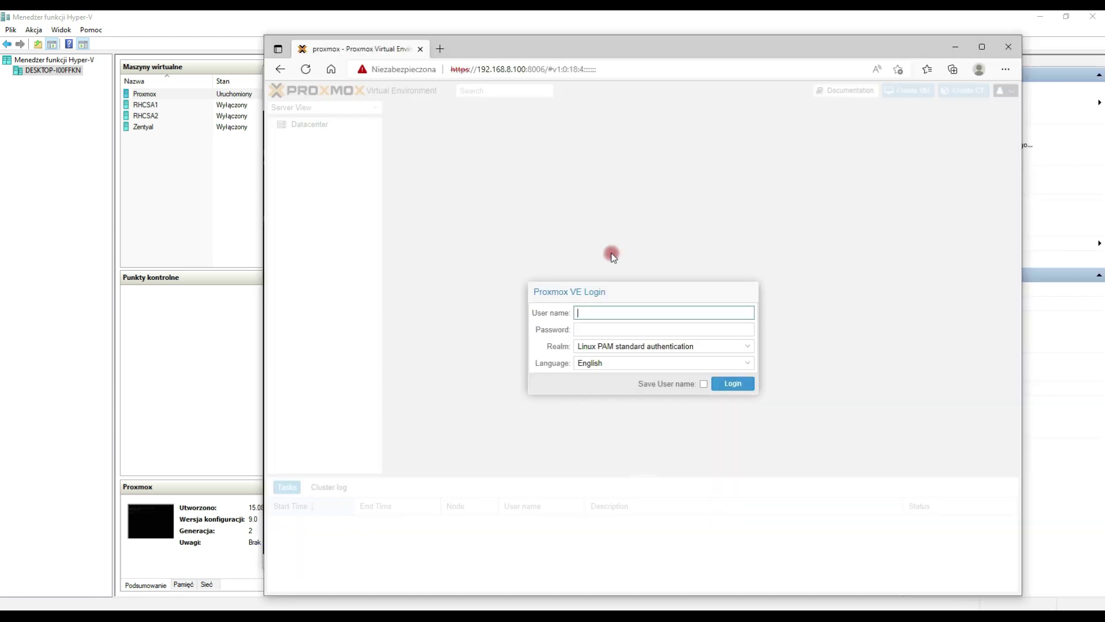
{"action": "type", "text": "root"}
{"action": "key", "text": "Tab"}
{"action": "type", "text": "•••••••••"}
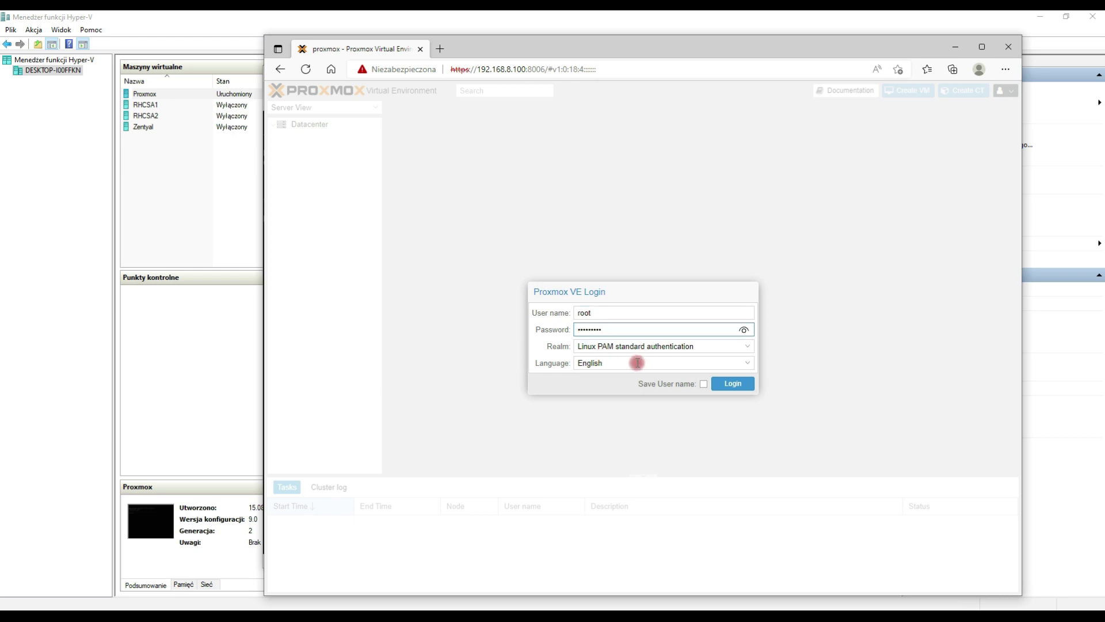
{"action": "left_click", "coordinate": [749, 363]}
{"action": "left_click_drag", "start_coordinate": [748, 403], "coordinate": [518, 492]}
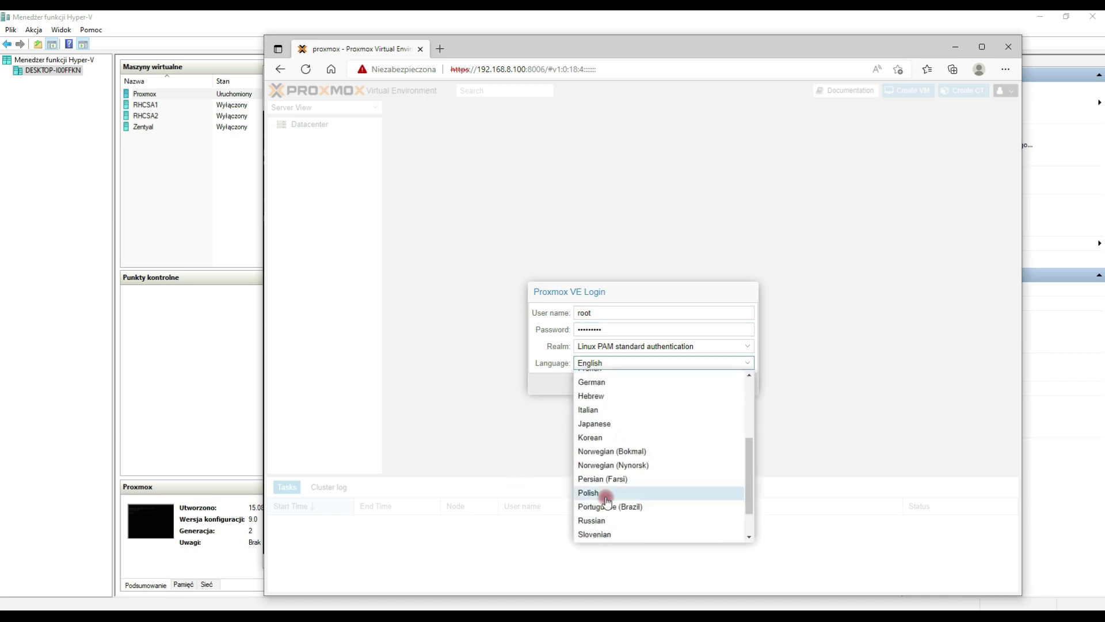
{"action": "left_click", "coordinate": [639, 311]}
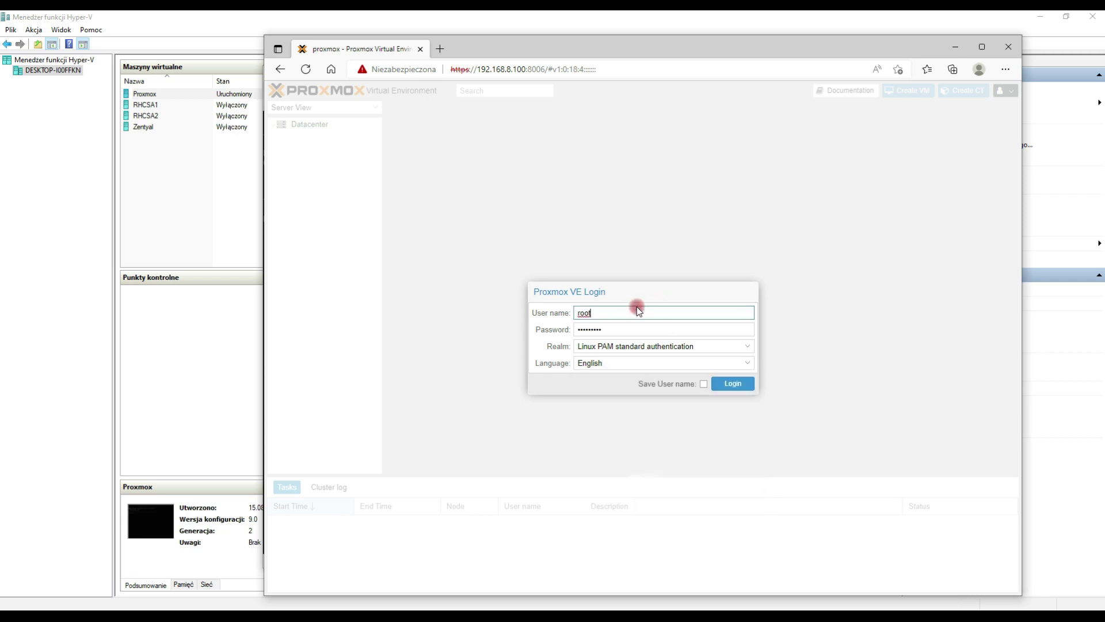
{"action": "left_click", "coordinate": [733, 383]}
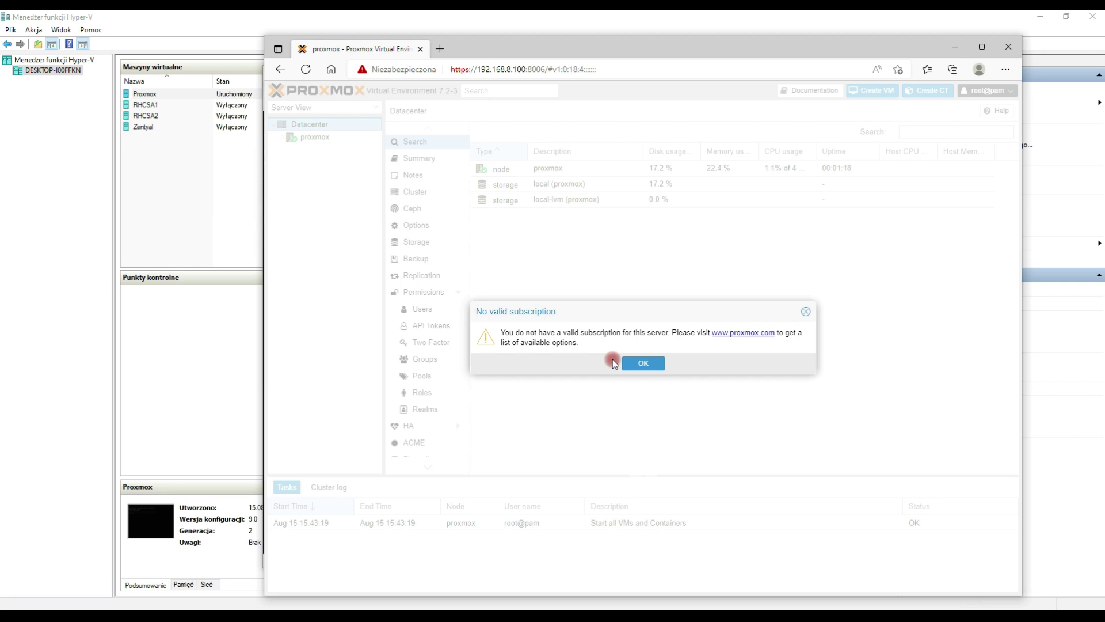
Step: Dismiss the subscription notice and open the local storage's ISO Images on node proxmox
{"action": "left_click", "coordinate": [643, 364]}
{"action": "left_click", "coordinate": [314, 137]}
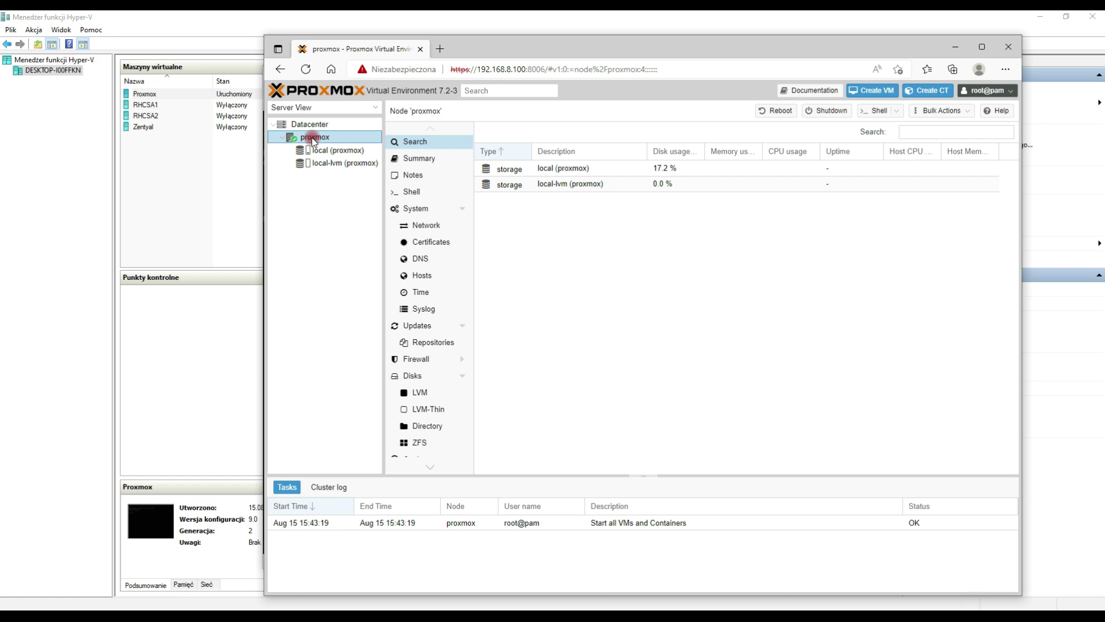
{"action": "right_click", "coordinate": [313, 138]}
{"action": "left_click", "coordinate": [318, 151]}
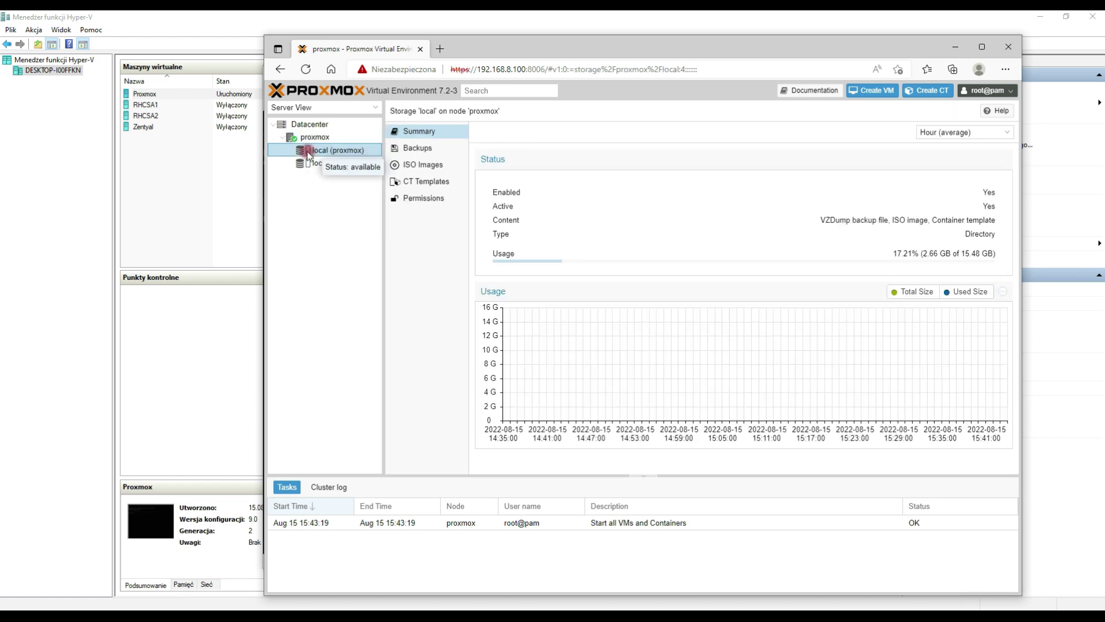
{"action": "left_click", "coordinate": [420, 168]}
Step: Upload rhel-8.5-x86_64-boot.iso to local storage and close the finished task log
{"action": "left_click", "coordinate": [490, 132]}
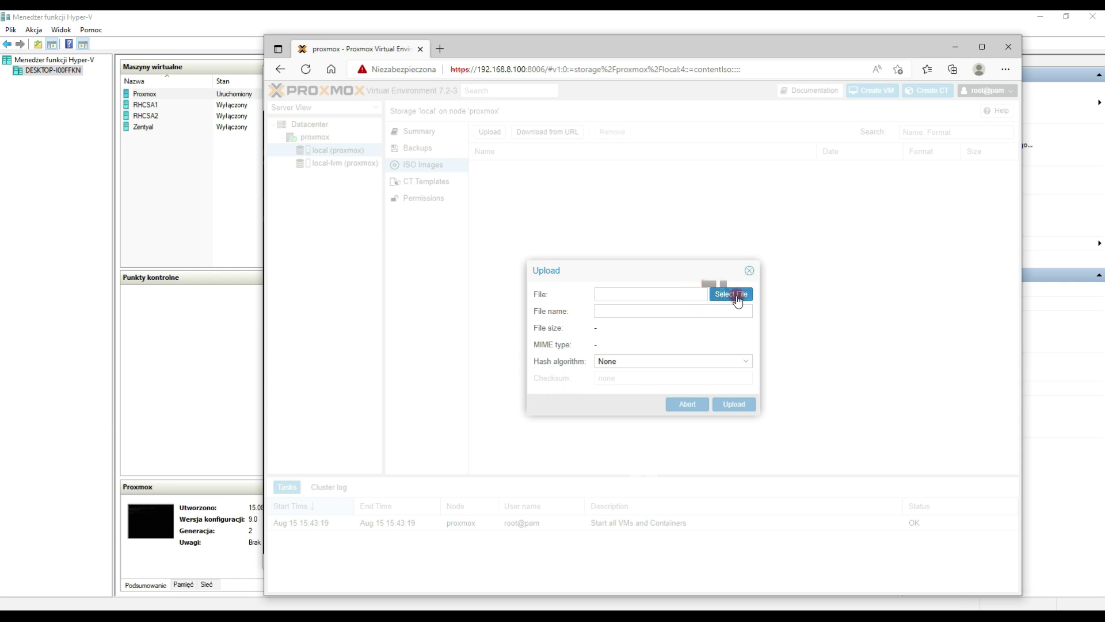
{"action": "left_click", "coordinate": [738, 302]}
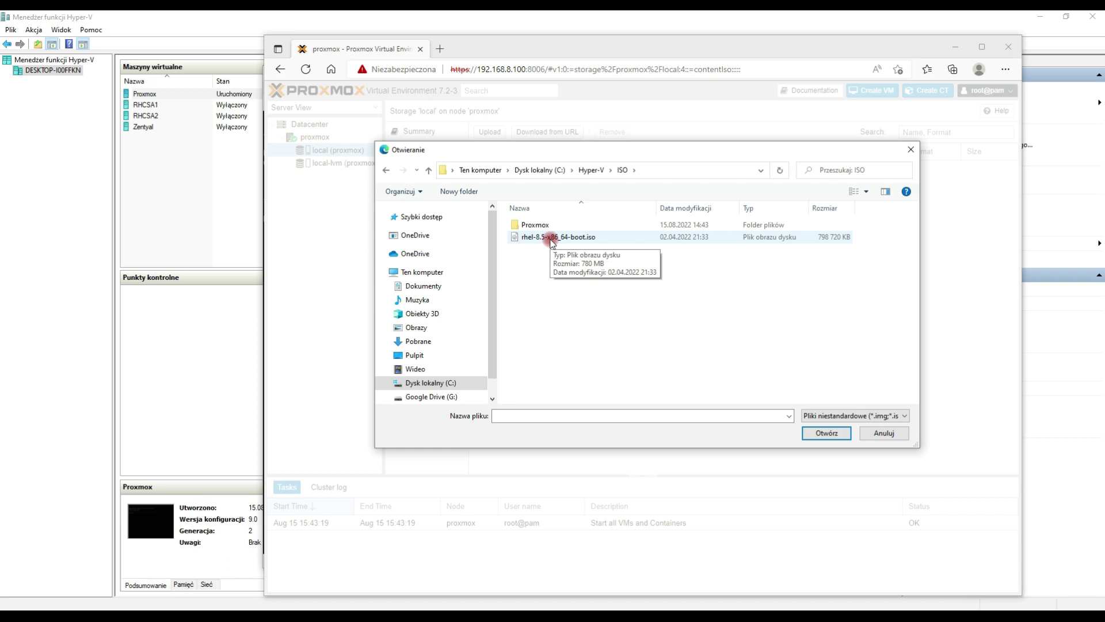
{"action": "left_click", "coordinate": [551, 236]}
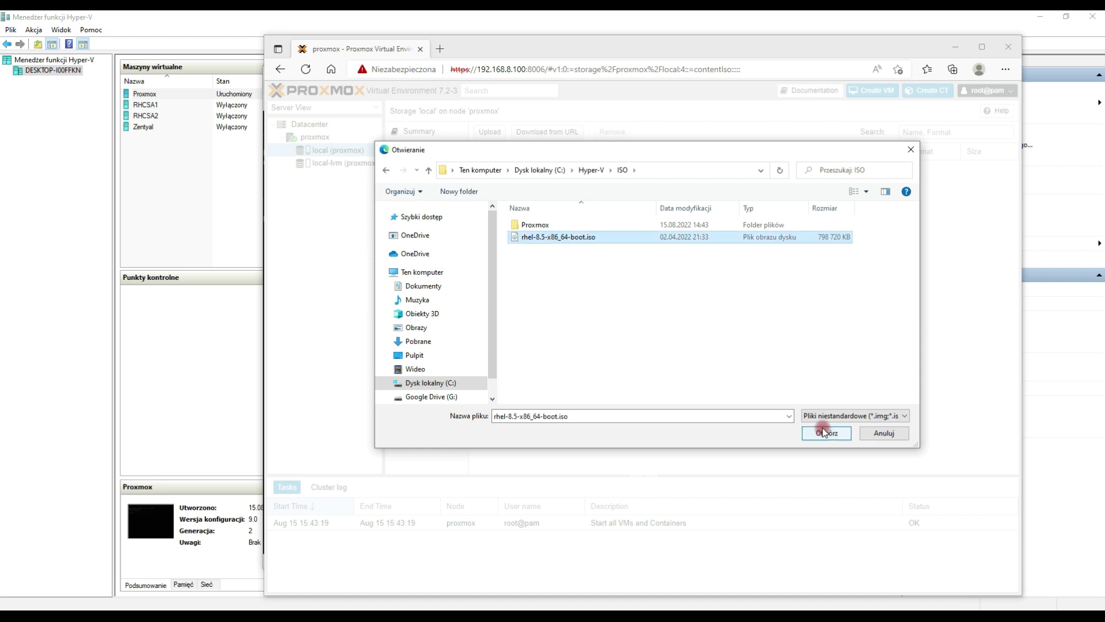
{"action": "left_click", "coordinate": [826, 433]}
{"action": "left_click", "coordinate": [732, 415]}
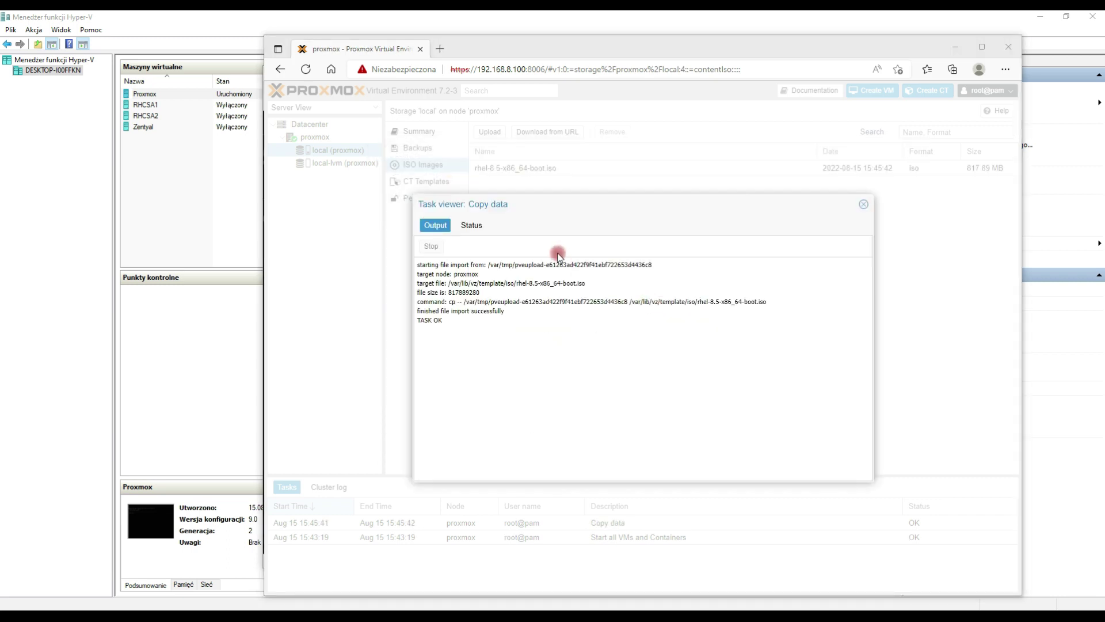
{"action": "left_click", "coordinate": [862, 208]}
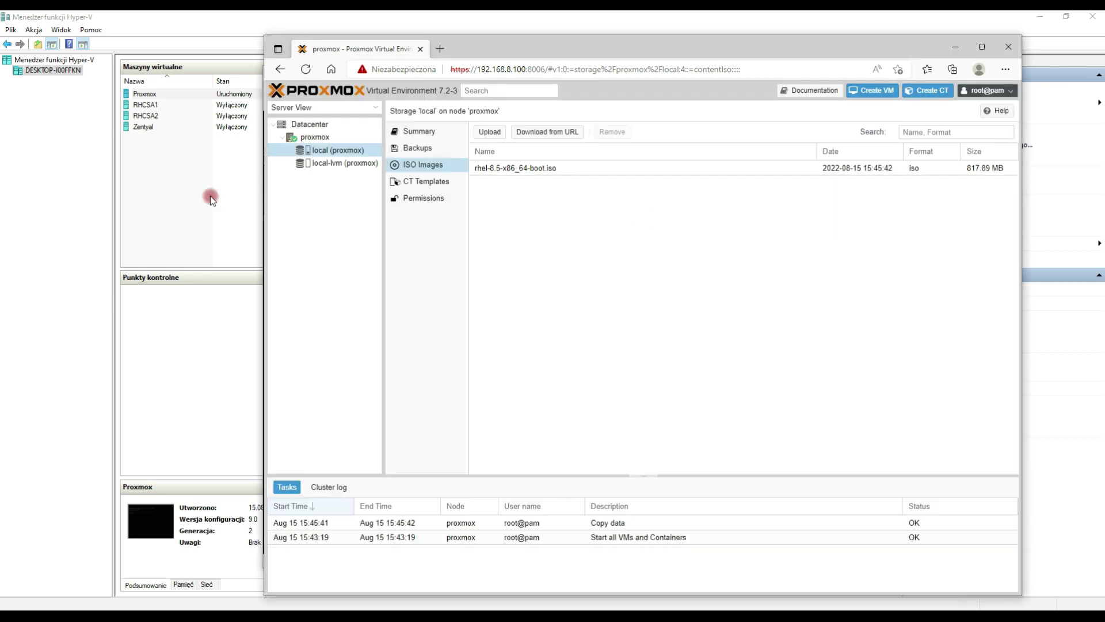
{"action": "left_click", "coordinate": [307, 139]}
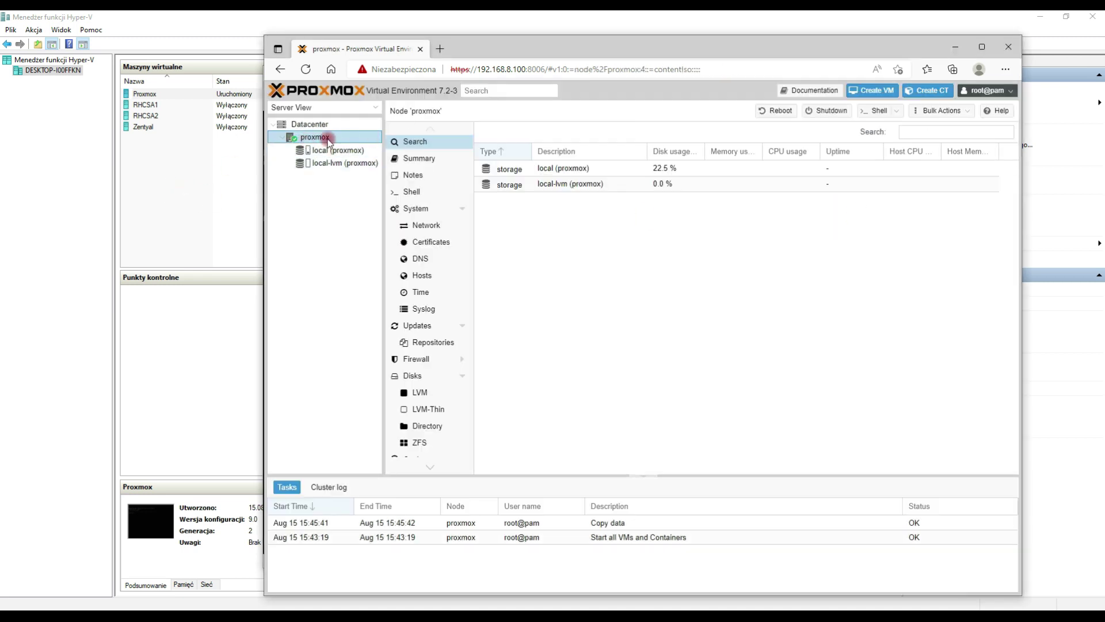
Step: Start creating a VM named test on the proxmox node
{"action": "right_click", "coordinate": [327, 138]}
{"action": "left_click", "coordinate": [351, 161]}
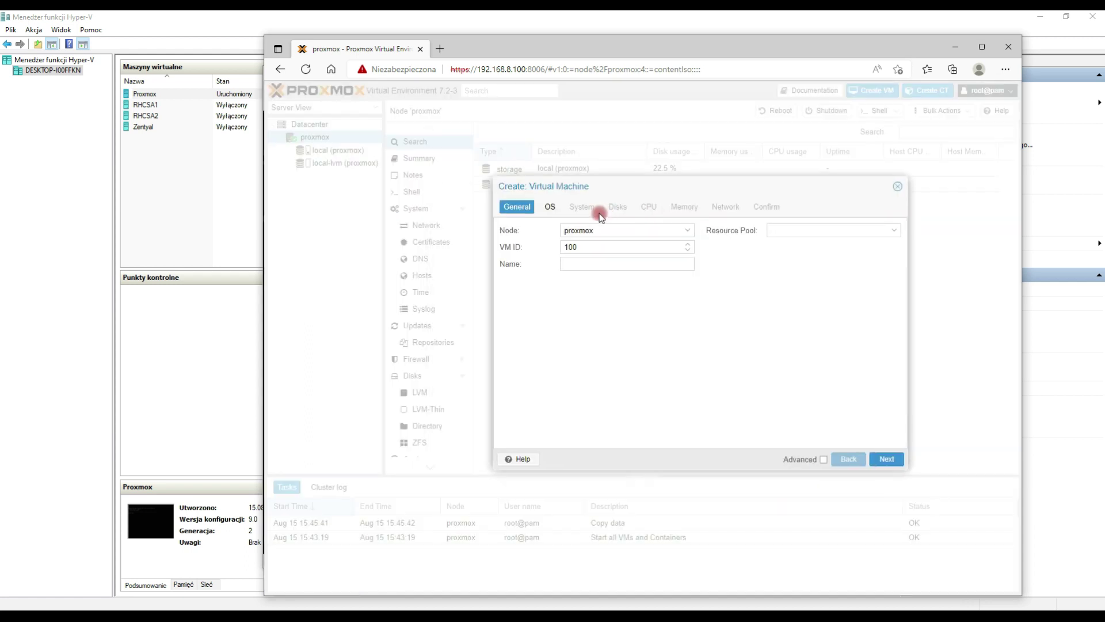
{"action": "left_click", "coordinate": [583, 260]}
{"action": "type", "text": "test"}
{"action": "key", "text": "Return"}
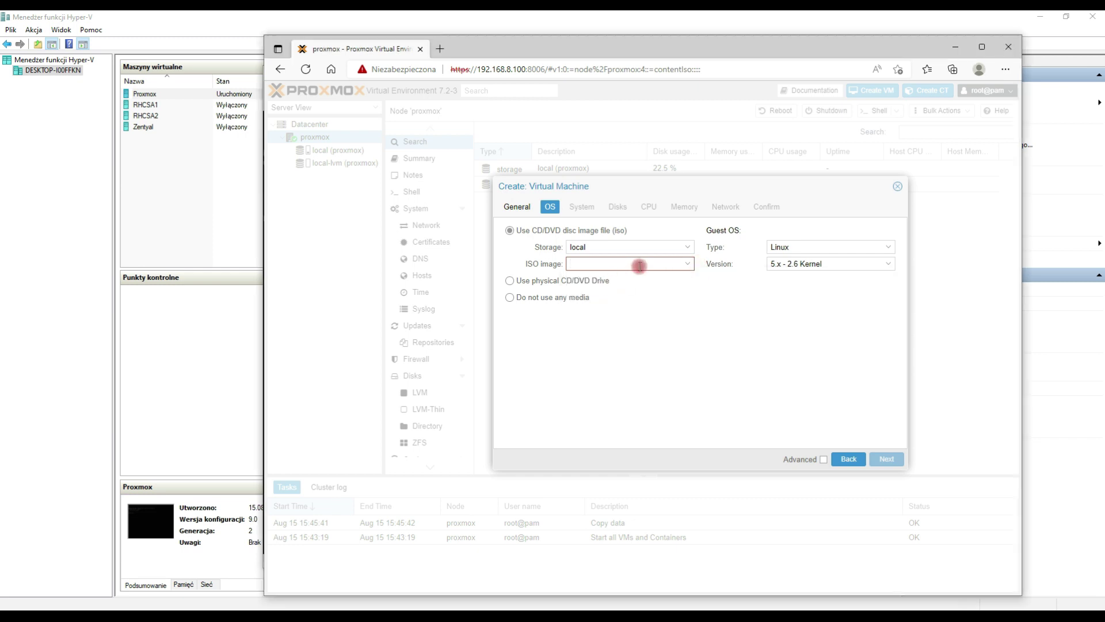
Step: Choose rhel-8.5-x86_64-boot.iso, keep default BIOS and VirtIO SCSI, and reach the 32 GiB disk
{"action": "left_click", "coordinate": [639, 264]}
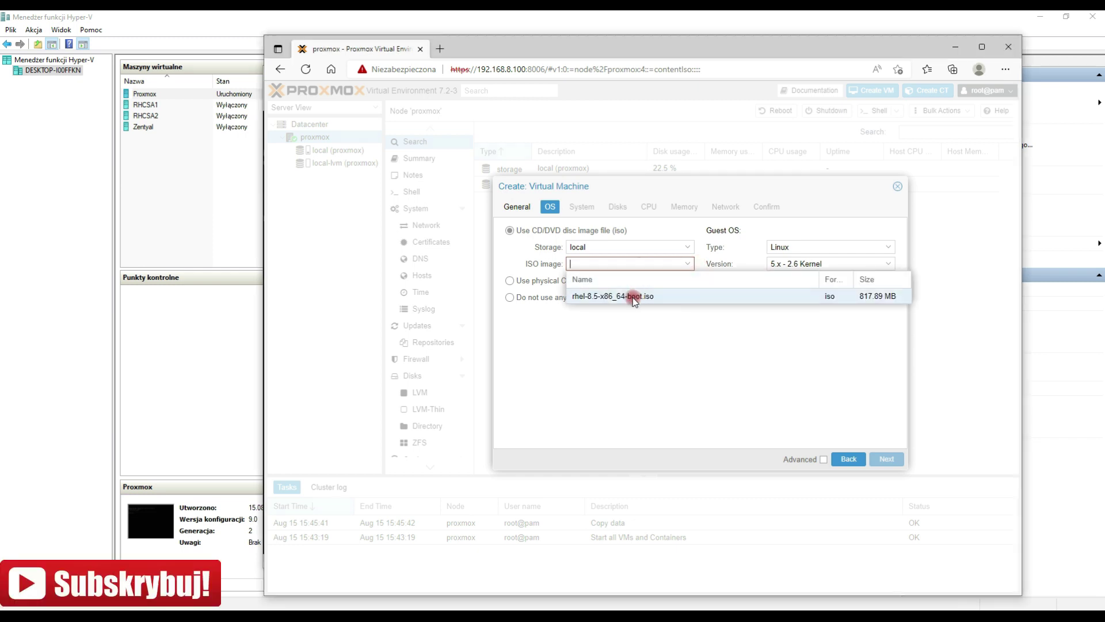
{"action": "left_click", "coordinate": [646, 297]}
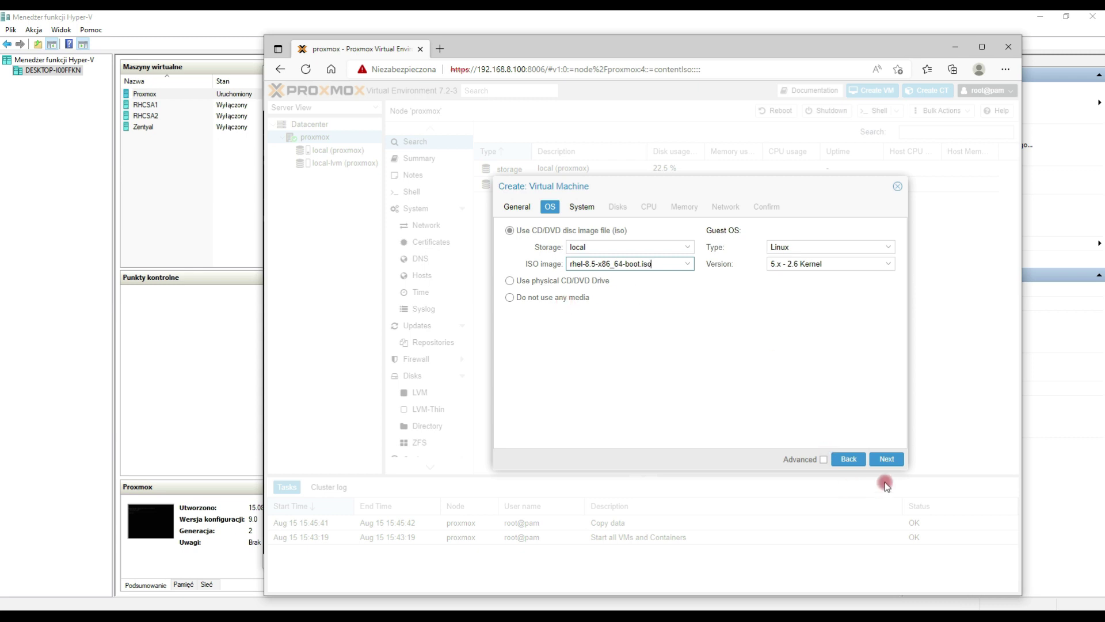
{"action": "left_click", "coordinate": [886, 459]}
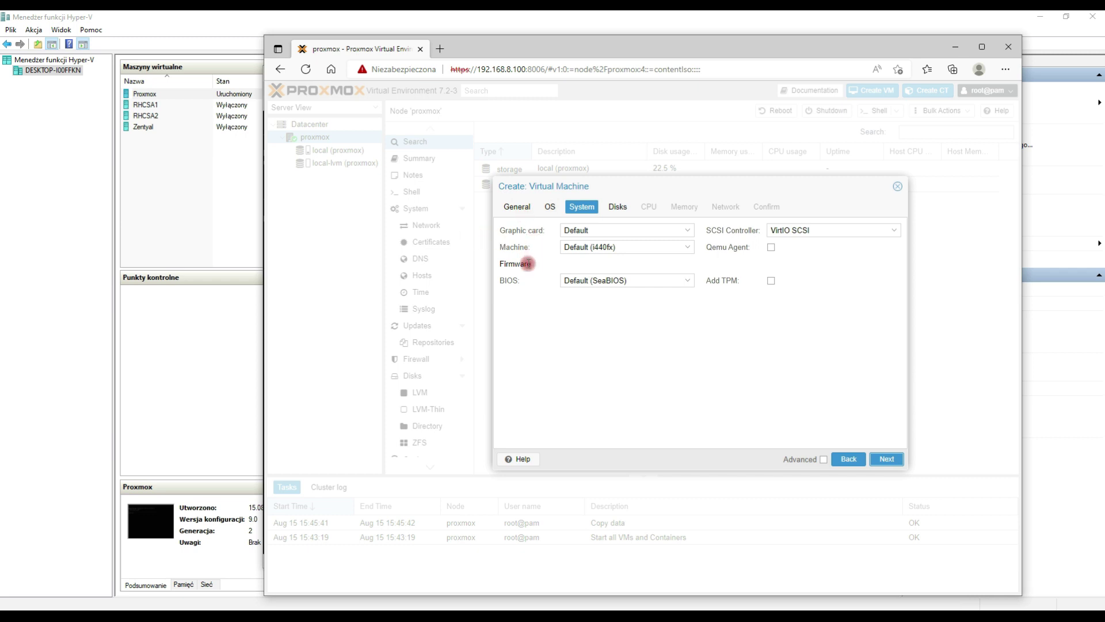
{"action": "left_click", "coordinate": [687, 280]}
{"action": "left_click", "coordinate": [756, 312]}
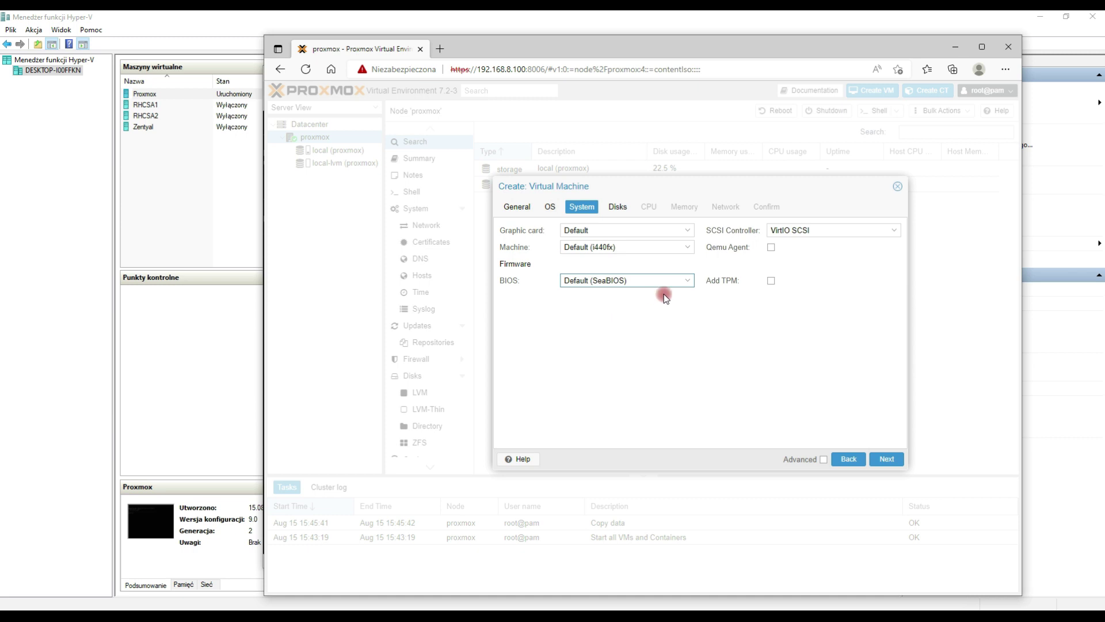
{"action": "left_click", "coordinate": [841, 231]}
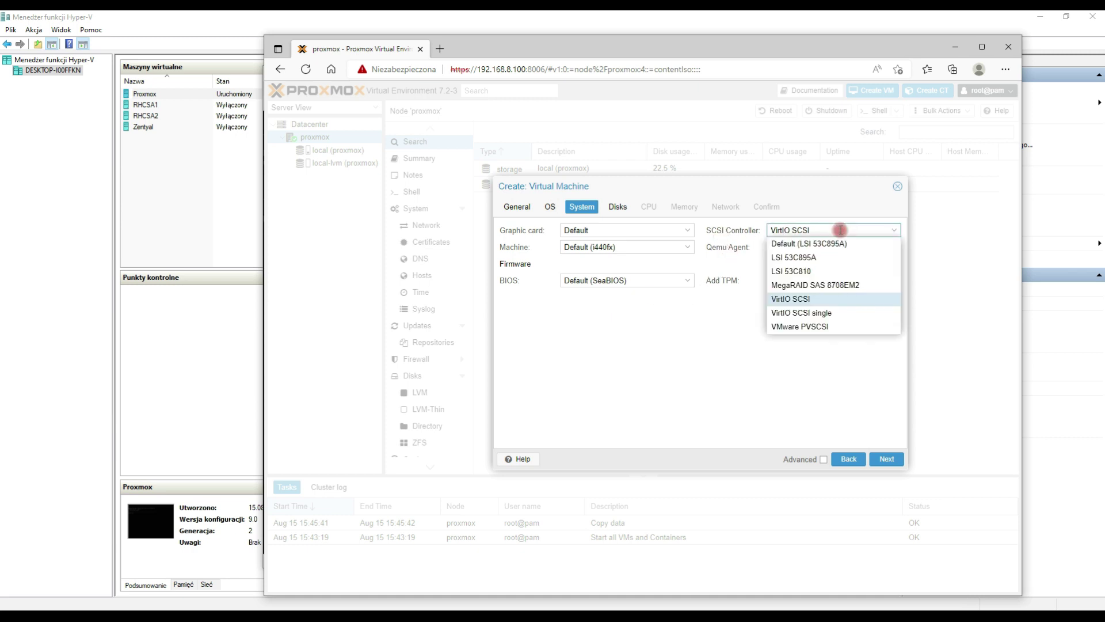
{"action": "left_click", "coordinate": [840, 230]}
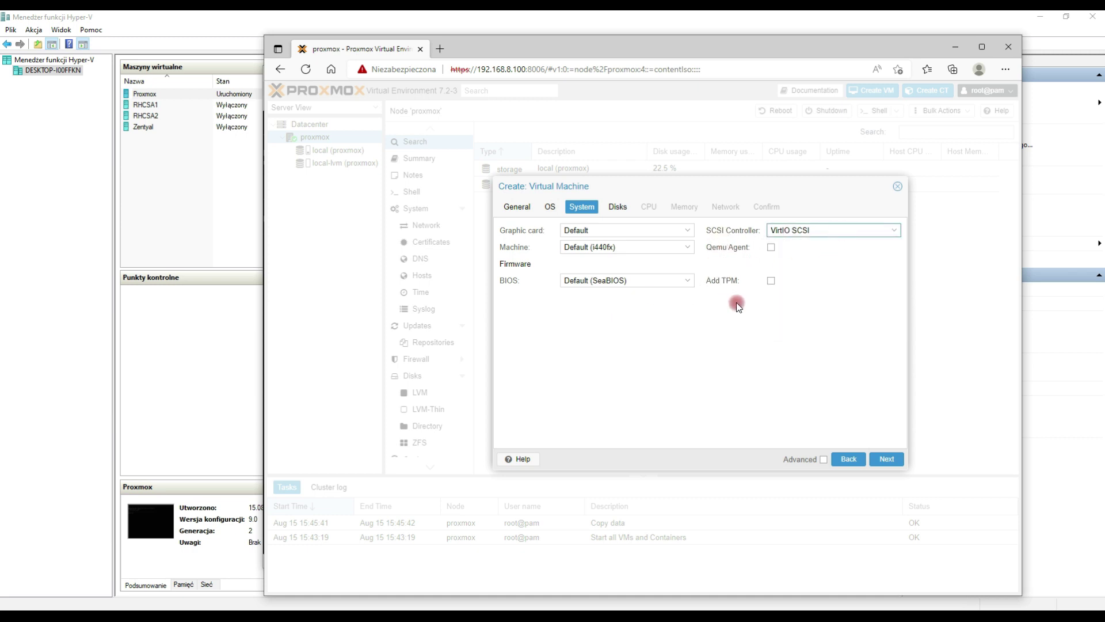
{"action": "left_click", "coordinate": [887, 459]}
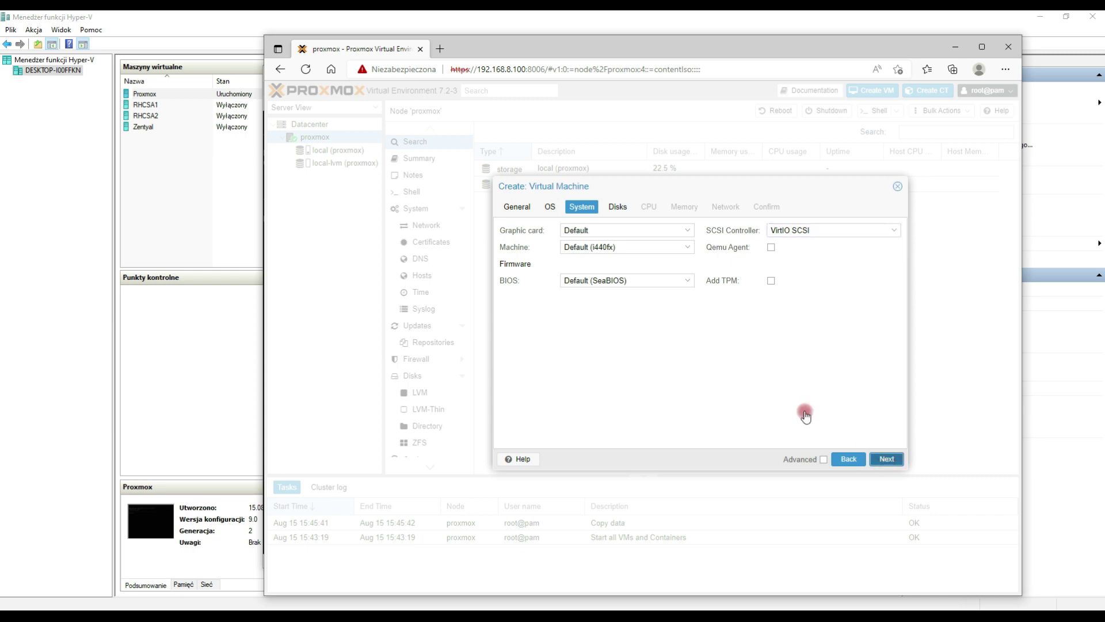
{"action": "left_click_drag", "start_coordinate": [662, 308], "coordinate": [629, 309]}
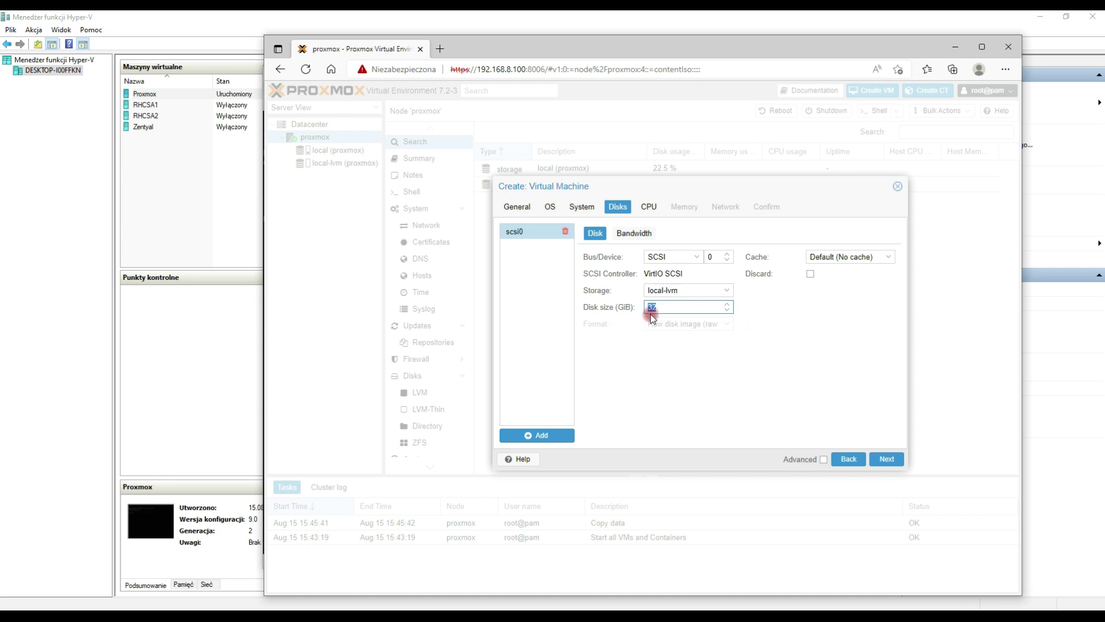
Step: Give VM01 2 CPU cores and keep 2048 MiB of memory
{"action": "left_click", "coordinate": [875, 458]}
{"action": "left_click", "coordinate": [528, 245]}
{"action": "type", "text": "2"}
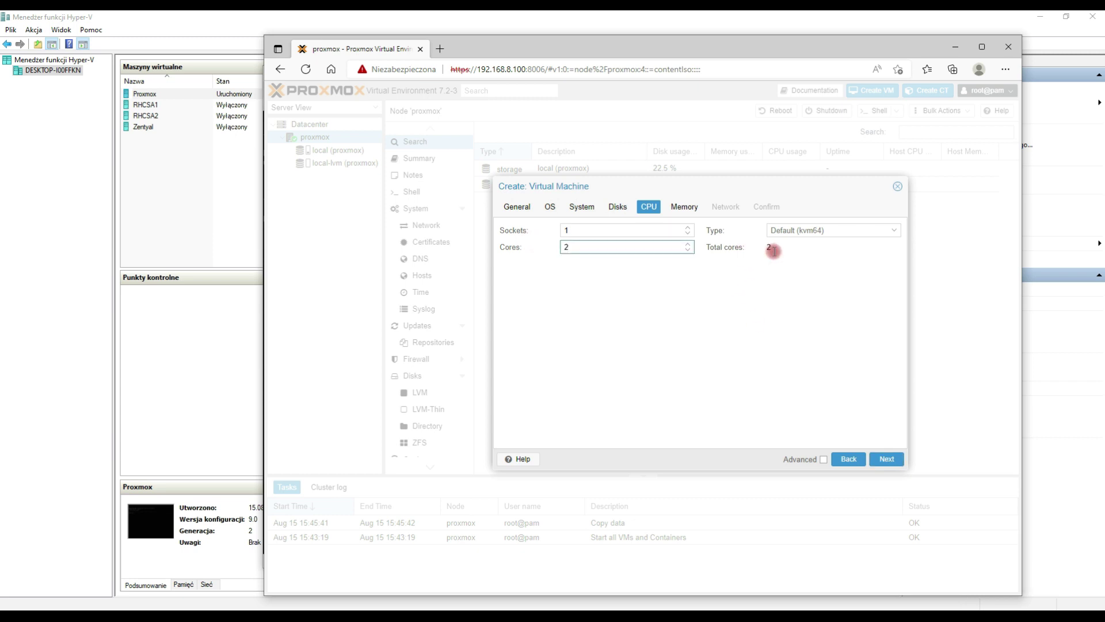
{"action": "left_click", "coordinate": [885, 461]}
{"action": "left_click", "coordinate": [612, 235]}
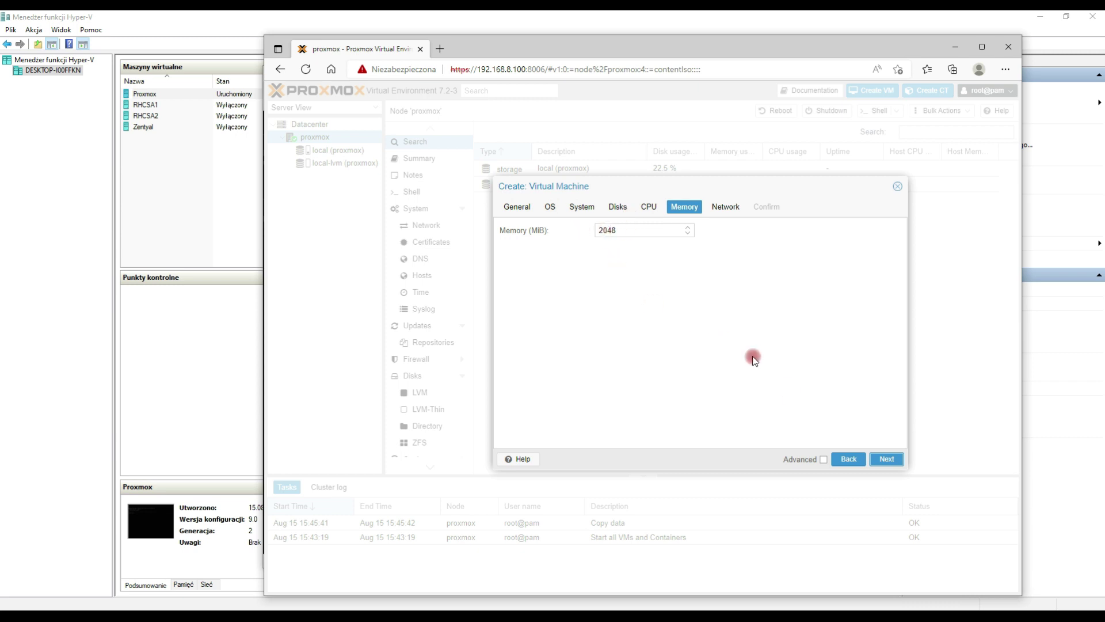
Step: Keep network bridge vmbr0, create VM01 from the confirmed settings, and open its summary
{"action": "left_click", "coordinate": [879, 459]}
{"action": "left_click", "coordinate": [687, 247]}
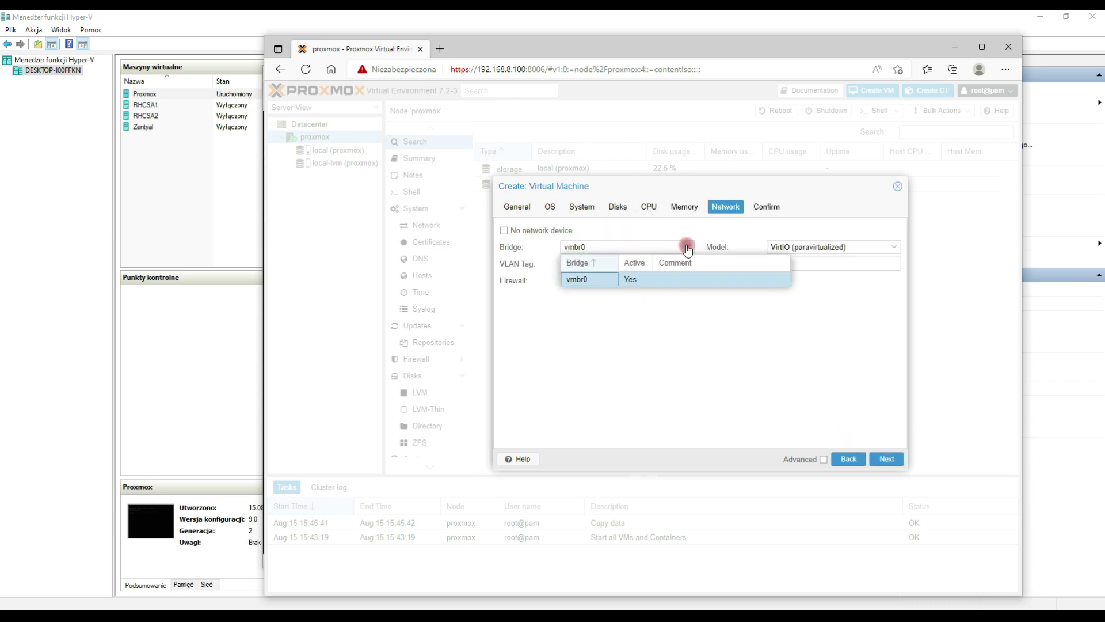
{"action": "left_click", "coordinate": [687, 248]}
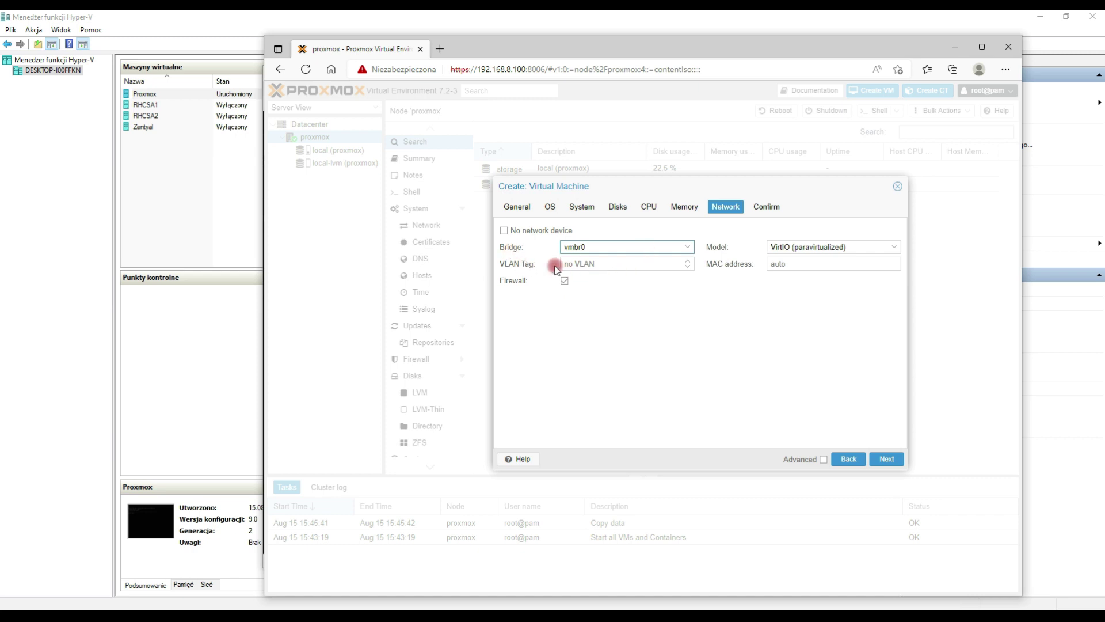
{"action": "left_click", "coordinate": [885, 461]}
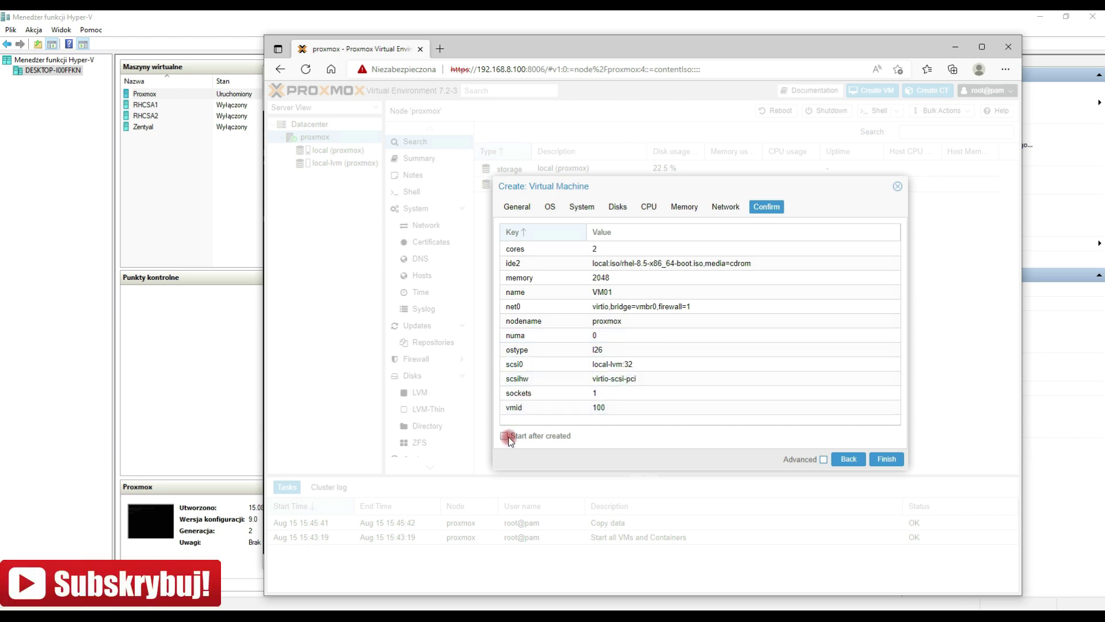
{"action": "left_click", "coordinate": [811, 441]}
{"action": "left_click", "coordinate": [886, 459]}
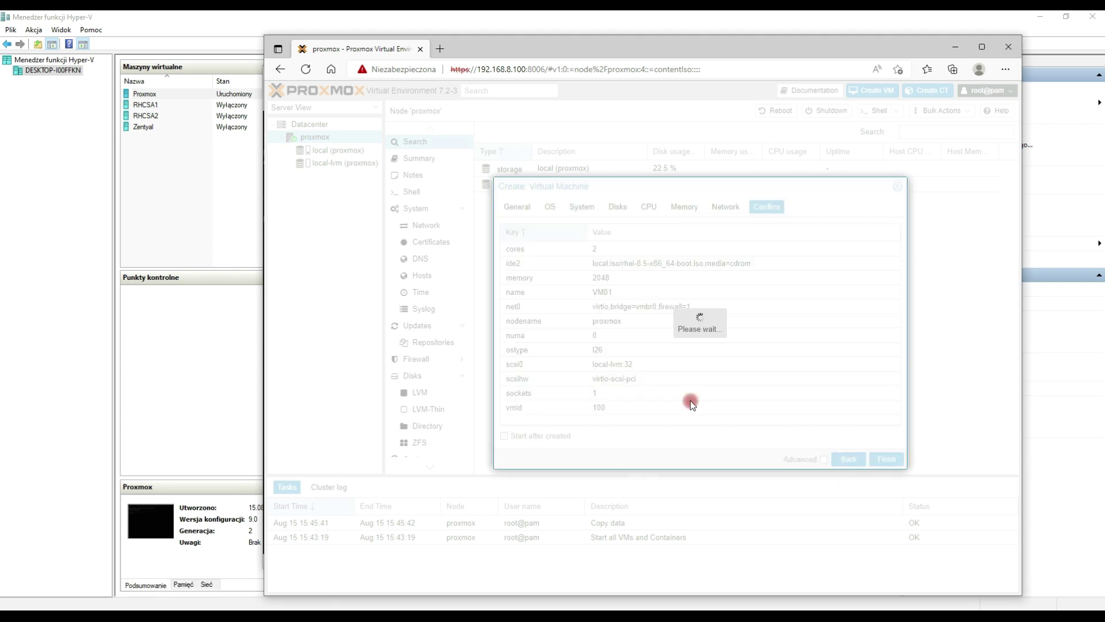
{"action": "left_click", "coordinate": [322, 150]}
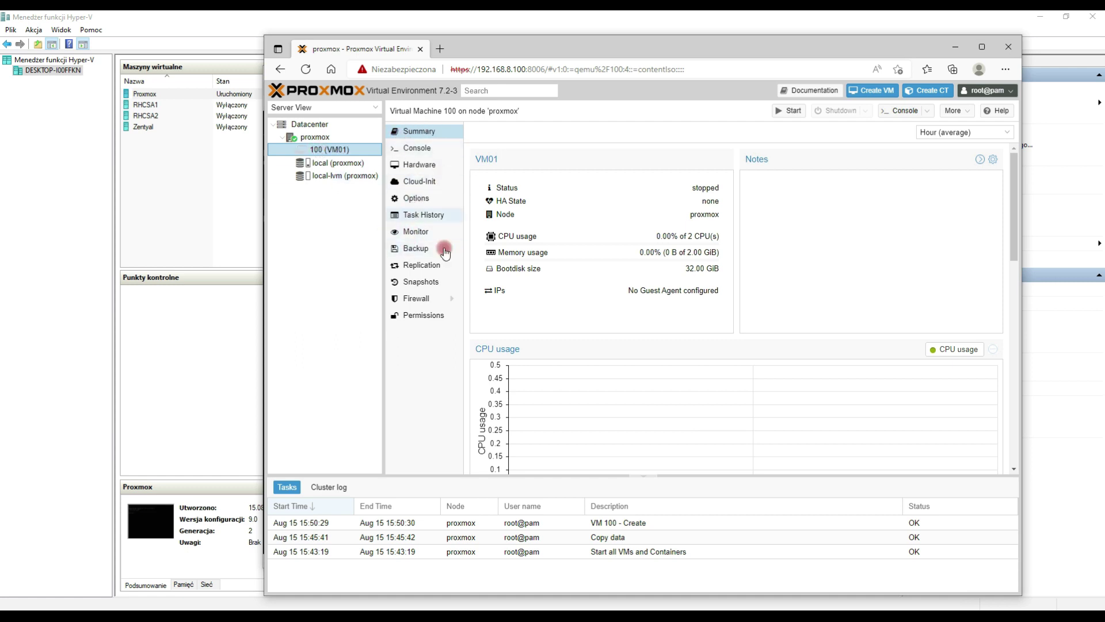
Step: Set VM01's Start at boot option to Yes, then go back to its console
{"action": "left_click", "coordinate": [415, 148]}
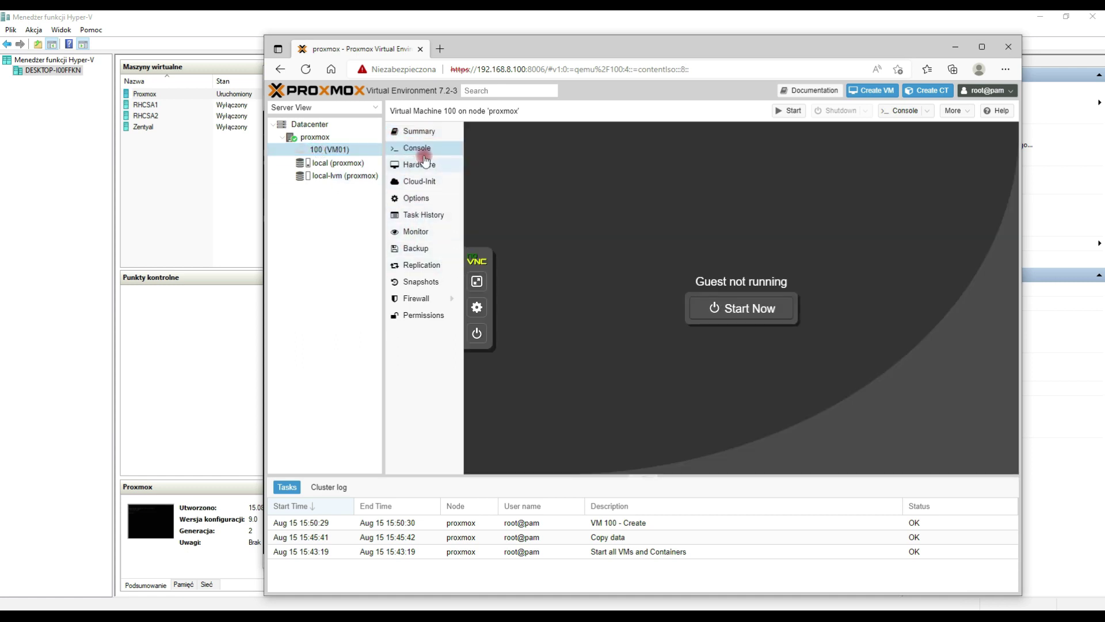
{"action": "left_click", "coordinate": [415, 199]}
{"action": "left_click", "coordinate": [484, 166]}
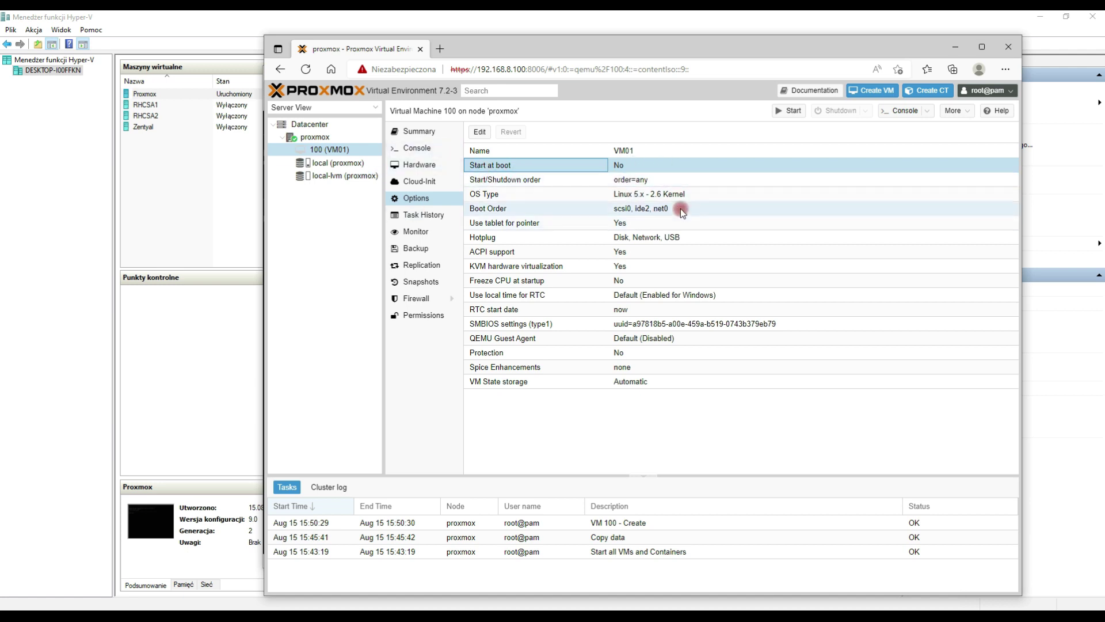
{"action": "left_click", "coordinate": [629, 336]}
{"action": "left_click", "coordinate": [662, 362]}
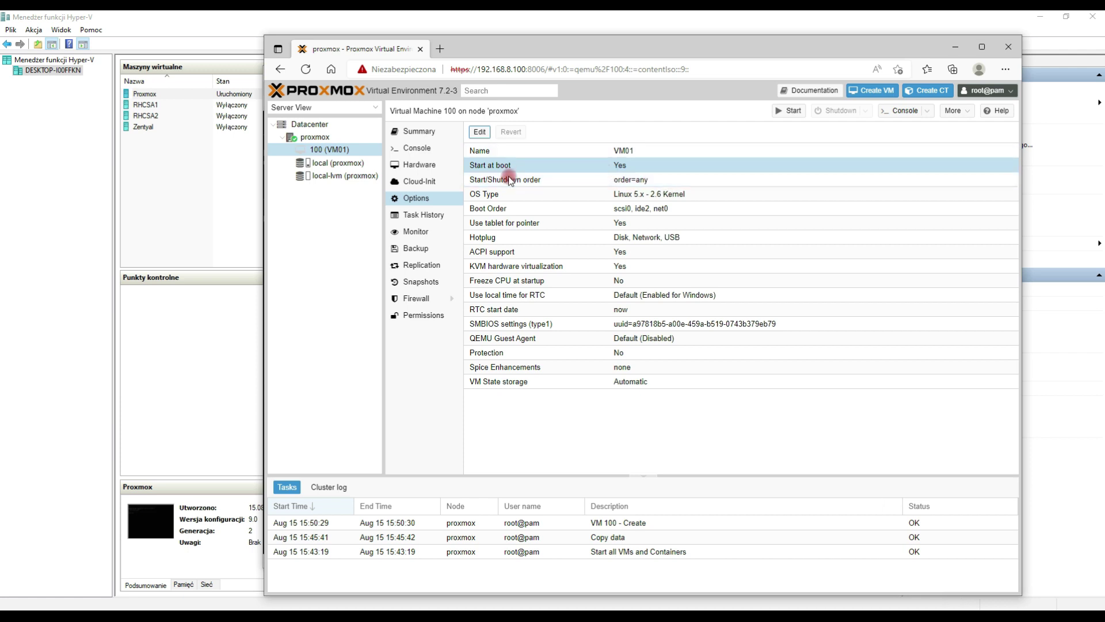
{"action": "left_click", "coordinate": [415, 148]}
{"action": "left_click", "coordinate": [788, 111]}
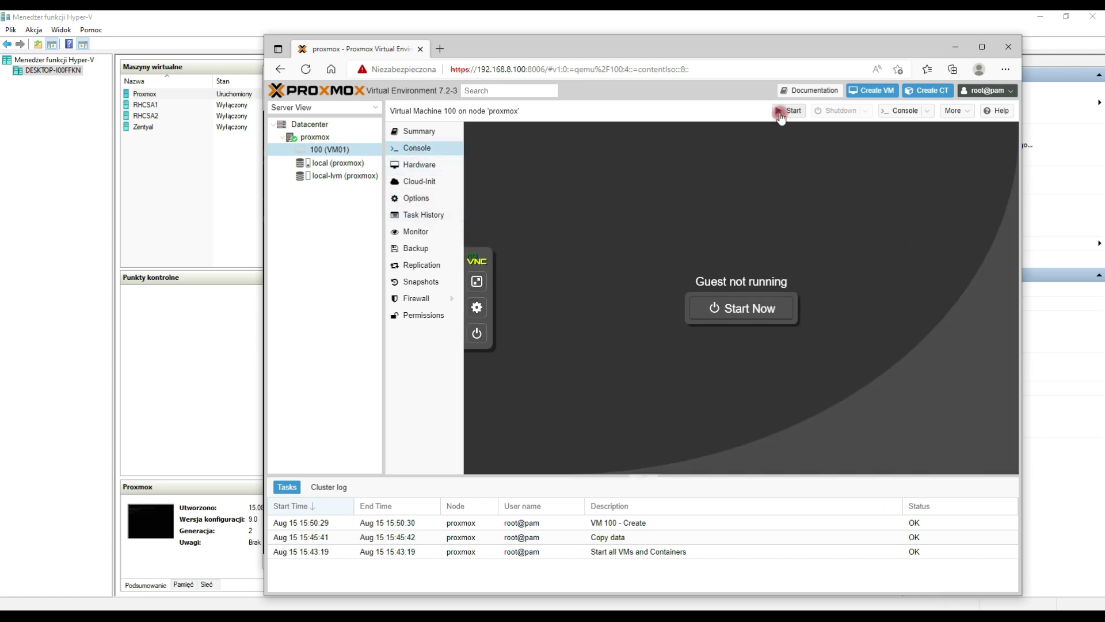
Step: Start VM01 and pick Install Red Hat Enterprise Linux 8.5 from the boot menu
{"action": "left_click", "coordinate": [698, 326]}
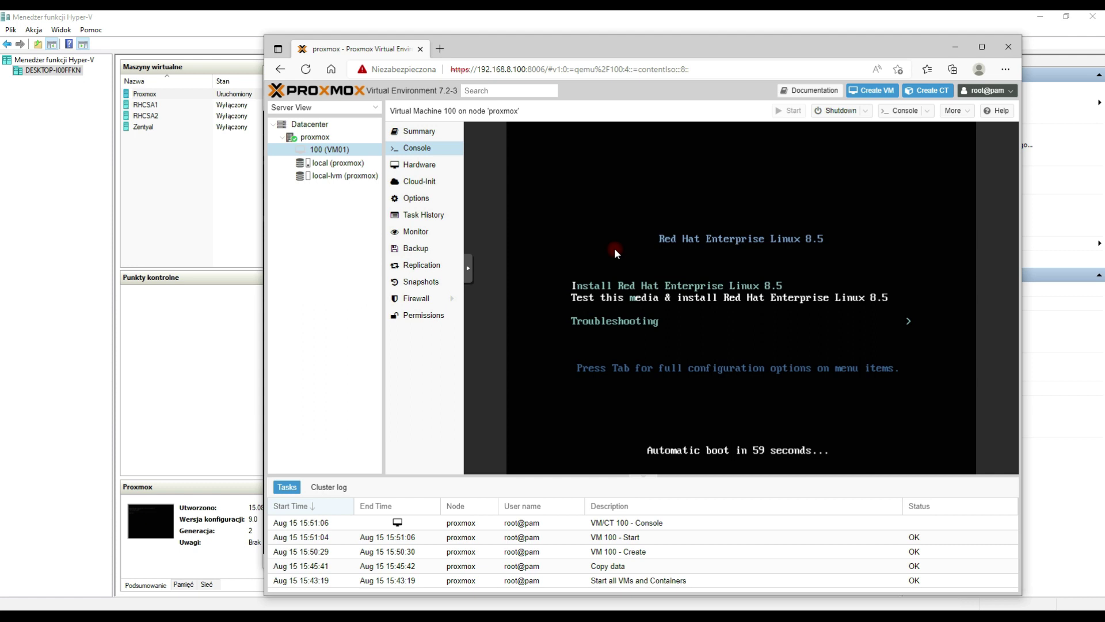
{"action": "key", "text": "Down"}
{"action": "key", "text": "Up"}
{"action": "key", "text": "Up"}
{"action": "key", "text": "Return"}
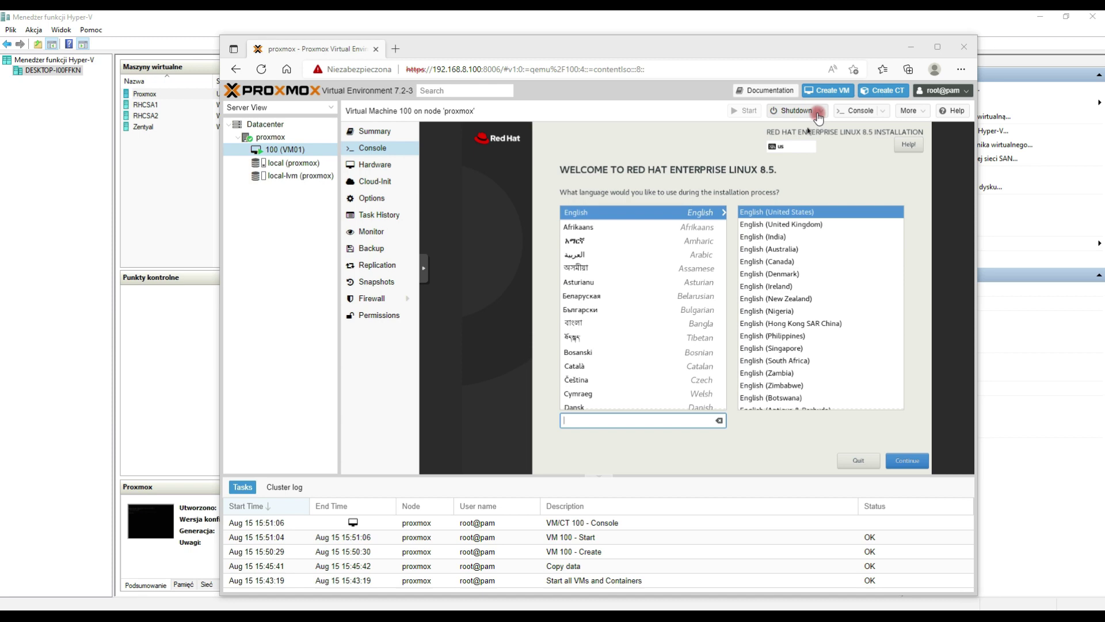
Step: Shut down VM 100 (VM01) and return to its page
{"action": "left_click", "coordinate": [797, 112]}
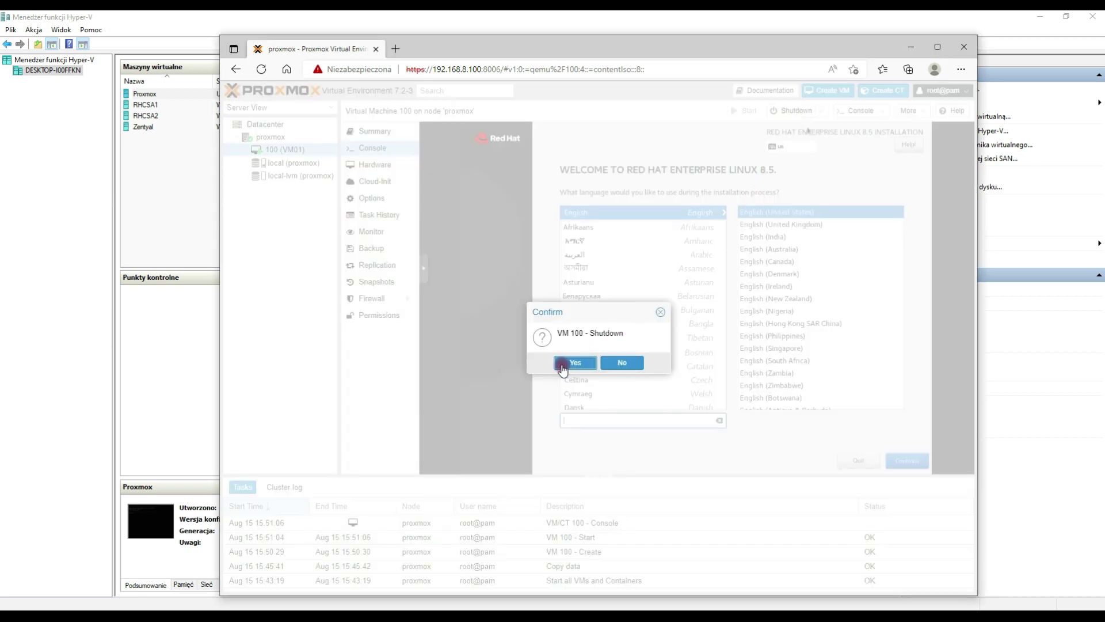
{"action": "left_click", "coordinate": [566, 362]}
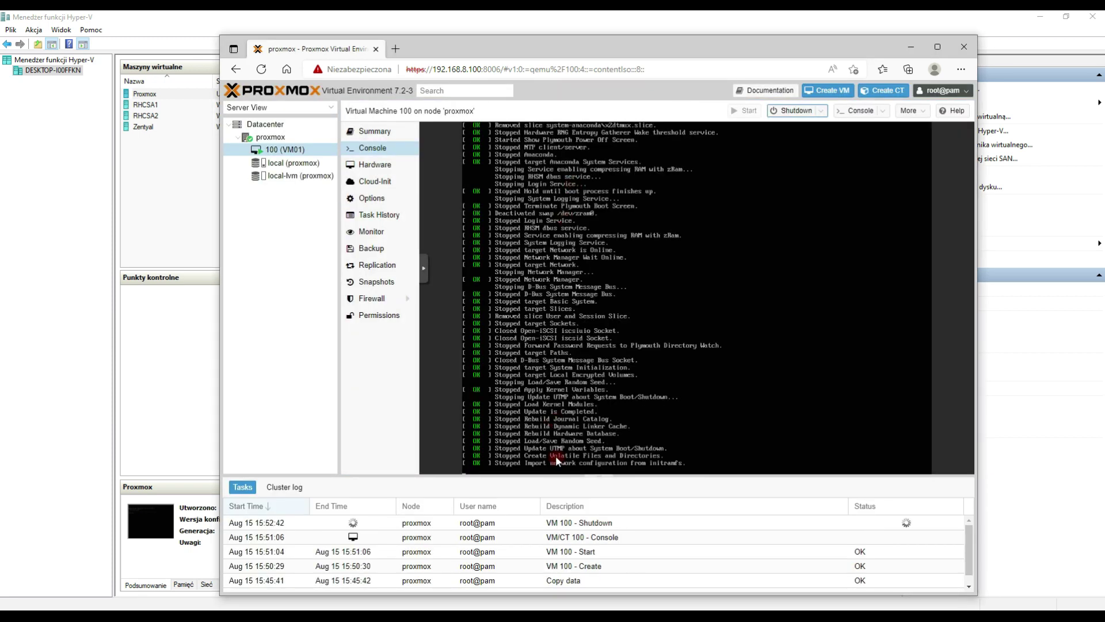
{"action": "left_click", "coordinate": [279, 138]}
{"action": "left_click", "coordinate": [285, 151]}
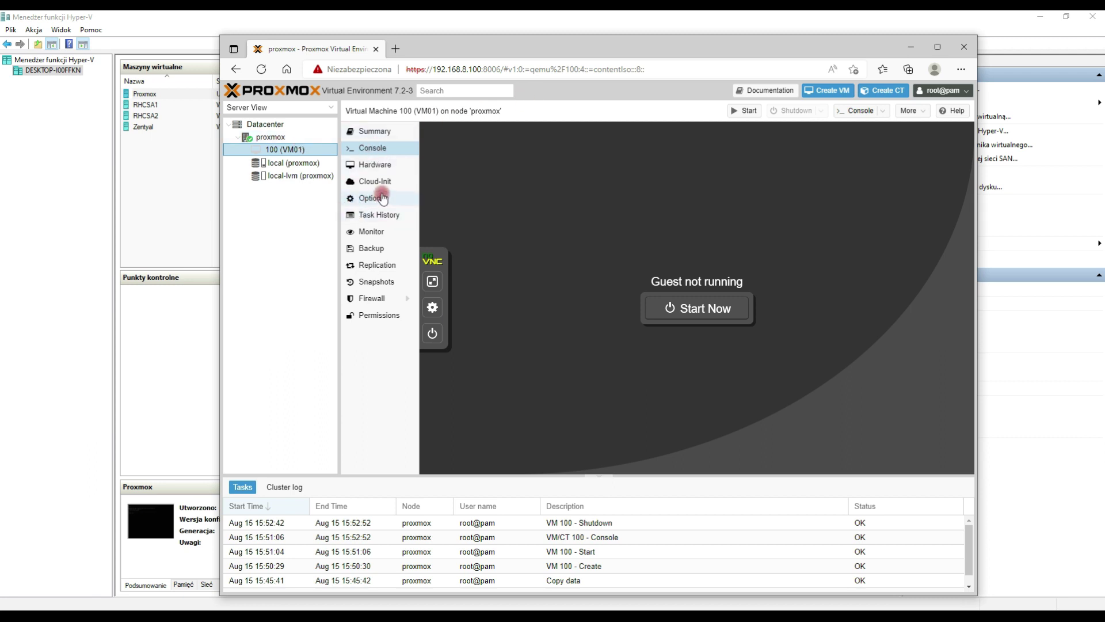
Step: Browse VM01's Monitor, Backup, Firewall and Permissions pages
{"action": "left_click", "coordinate": [373, 232]}
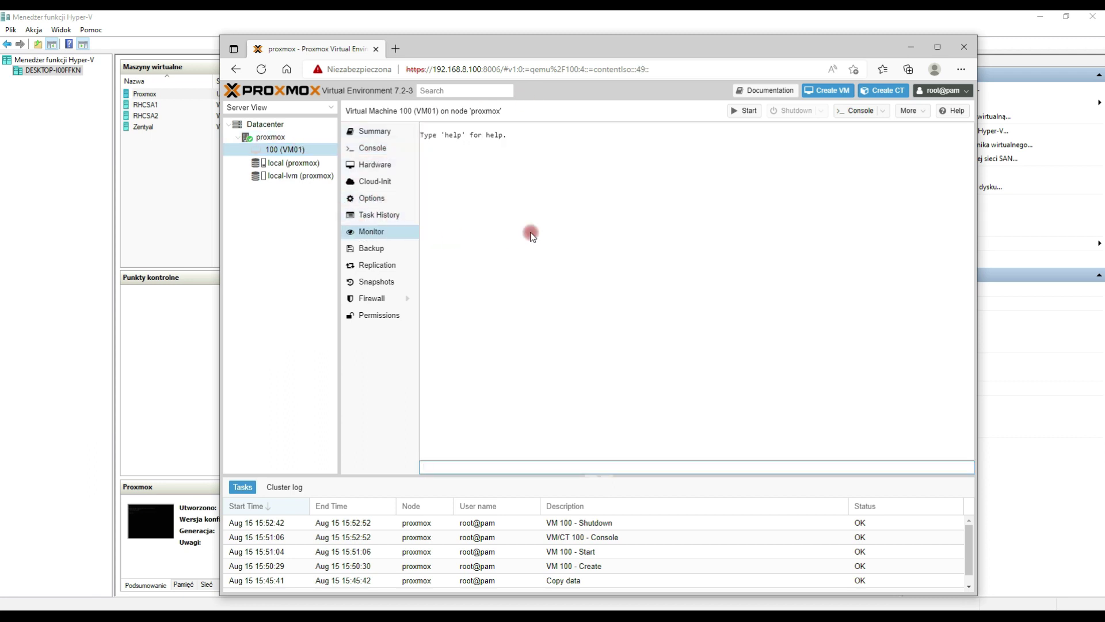
{"action": "left_click", "coordinate": [373, 256]}
{"action": "left_click", "coordinate": [358, 317]}
{"action": "left_click", "coordinate": [373, 299]}
{"action": "left_click", "coordinate": [380, 387]}
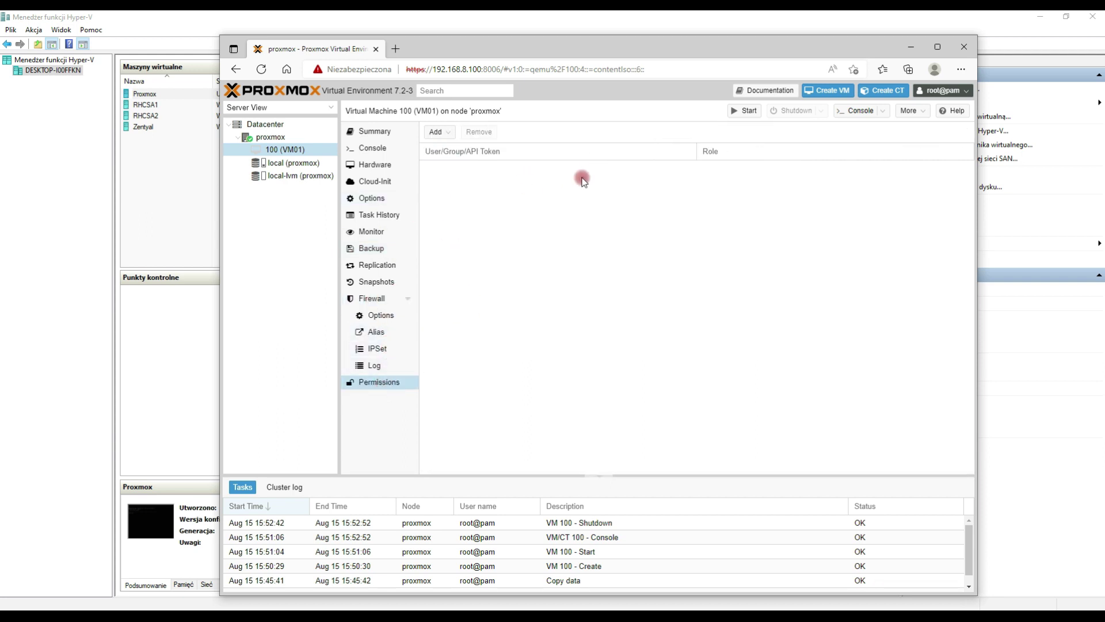